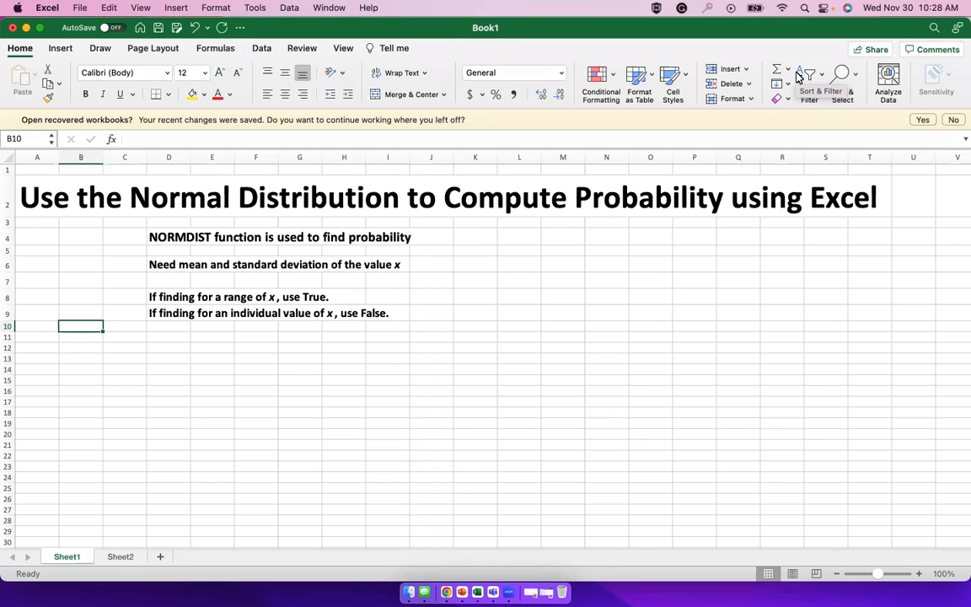
- On Sheet2, enter the label "mean" in B6 with the value 3 in C6
left_click(120, 557)
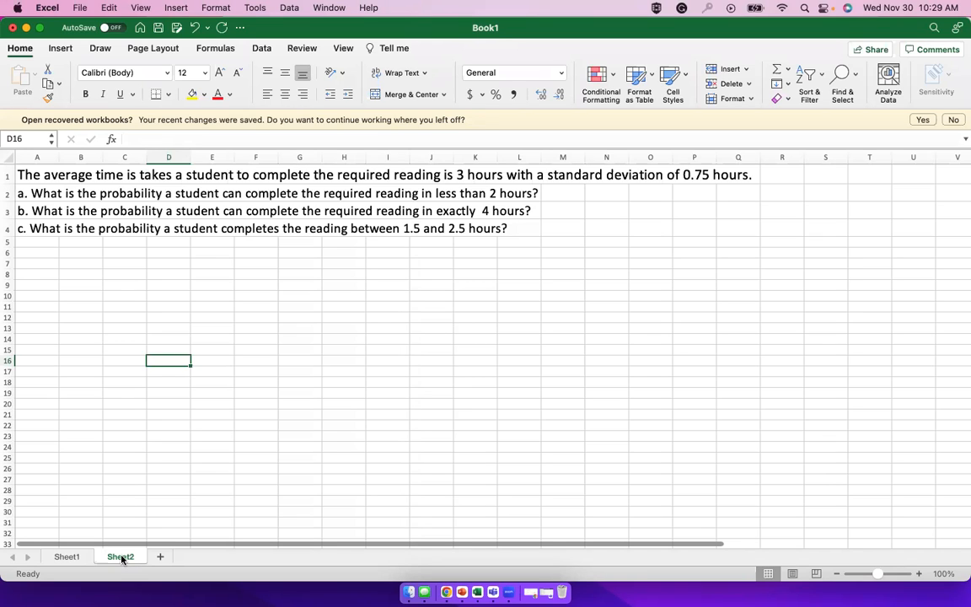
left_click(68, 254)
type("mean")
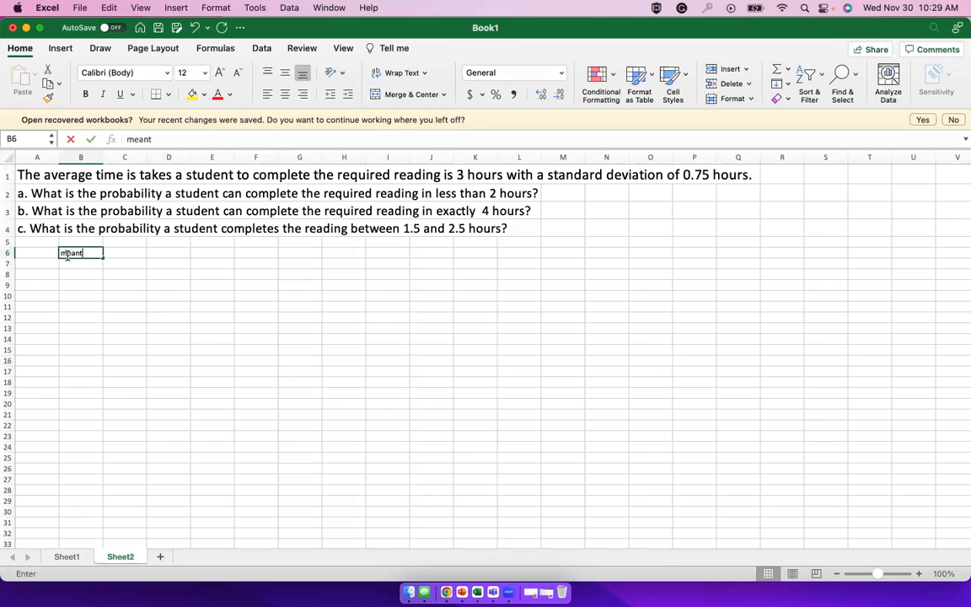
key("Tab")
type("3")
key("Return")
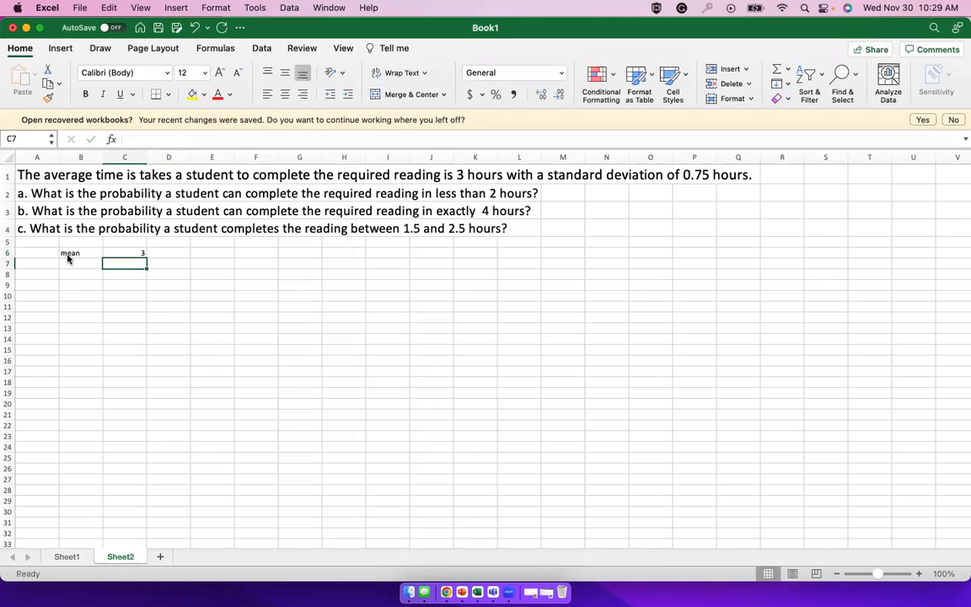
- Enter the label "stnd dev" in B7 with the value 0.75 in C7
left_click(71, 263)
type("st")
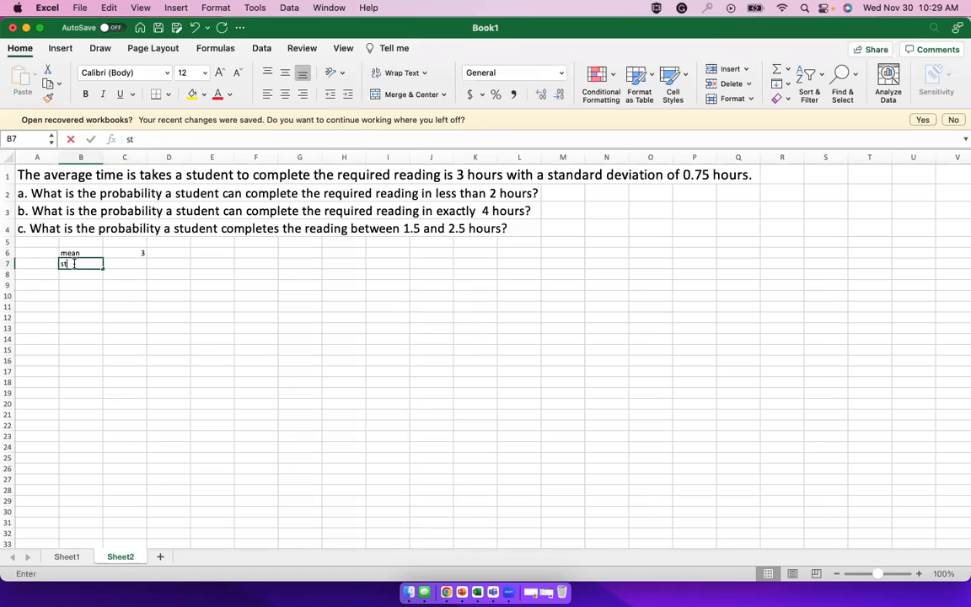
type("nd dev")
key("Tab")
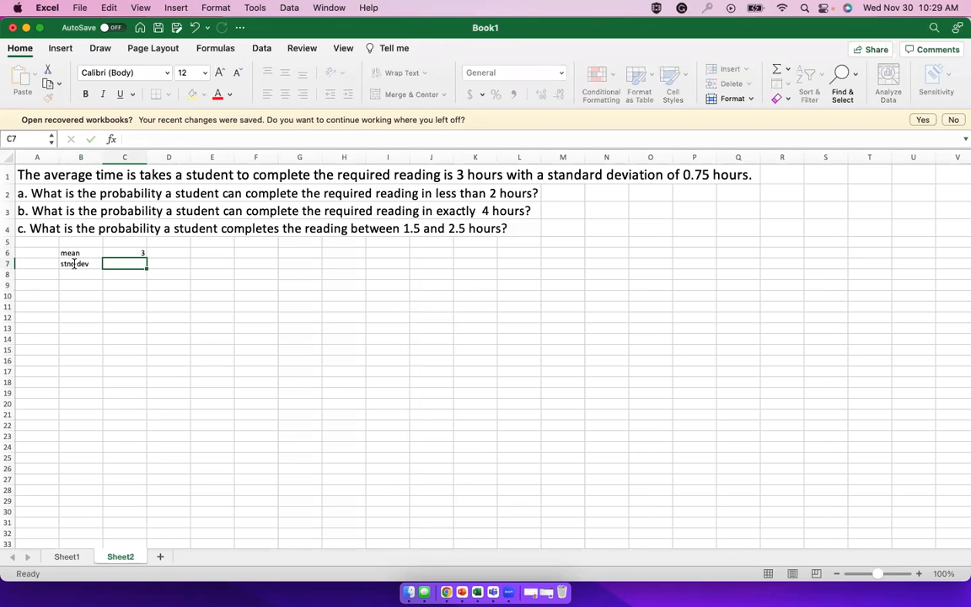
type("0.75")
key("Return")
- Enter the label "x" in B8 with the value 2 in C8
type("x")
key("Tab")
type("2")
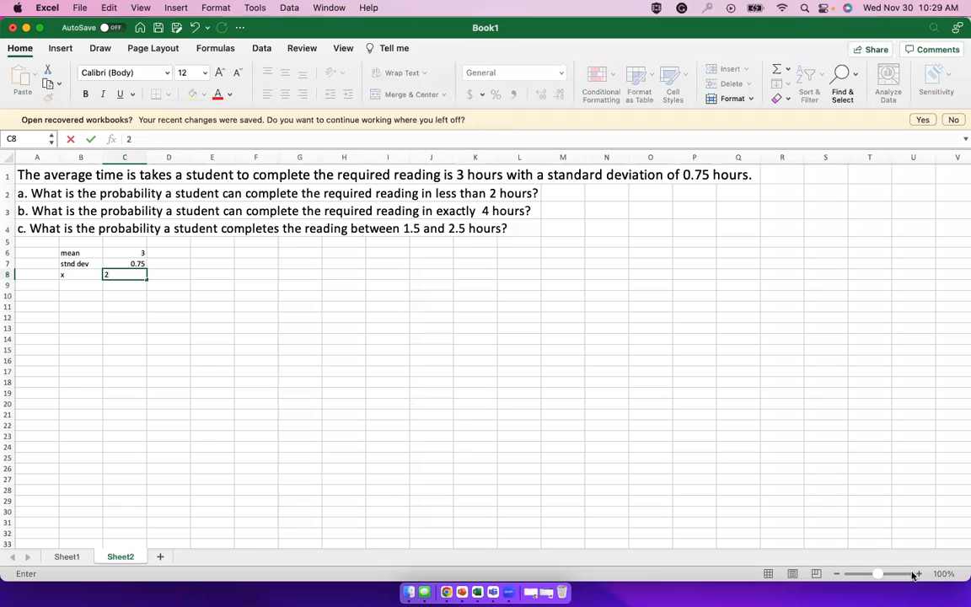
left_click(360, 412)
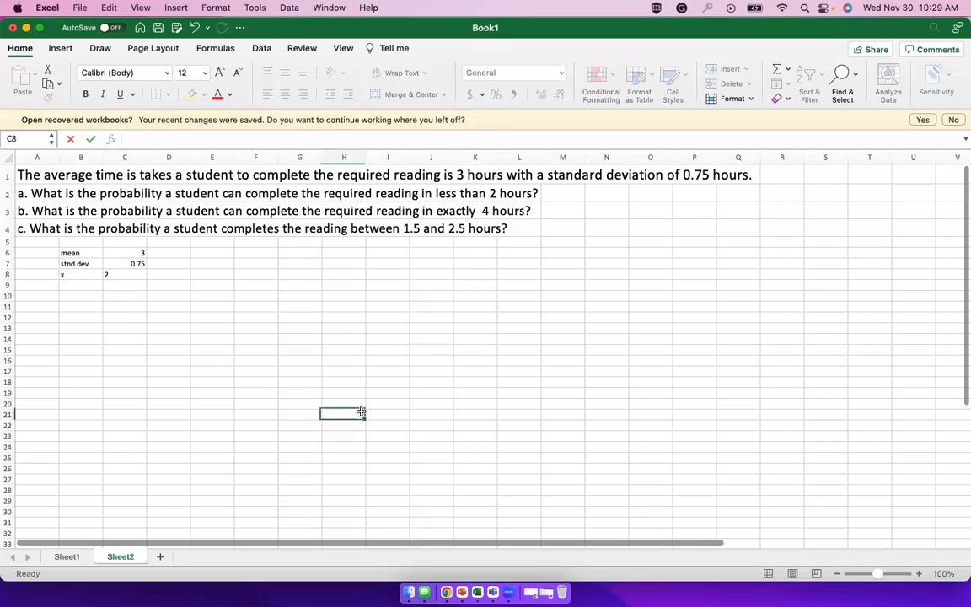
- Enlarge the sheet to 140% and enter TRUE in C9 beneath the x value
left_click(919, 574)
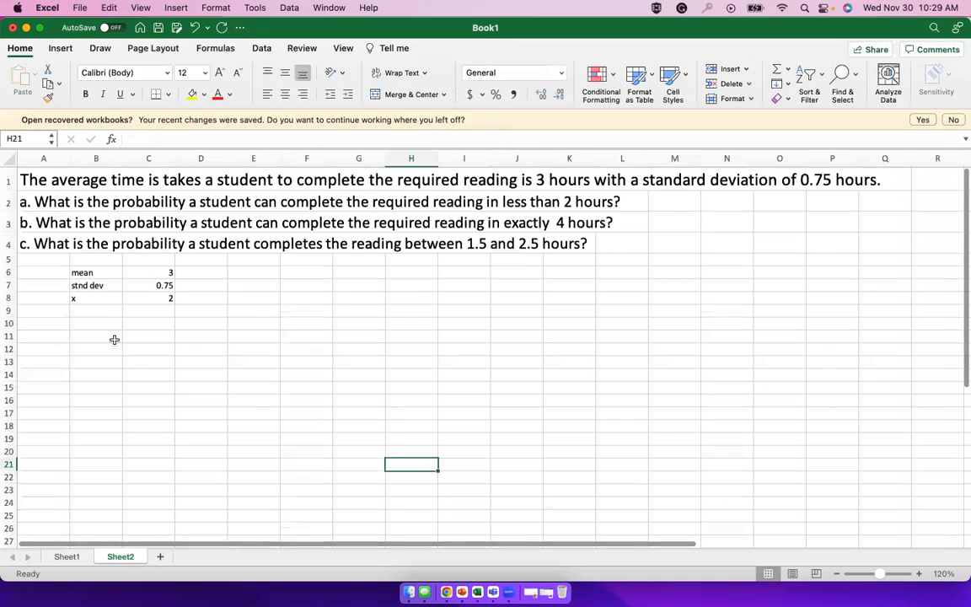
left_click(156, 340)
type("true")
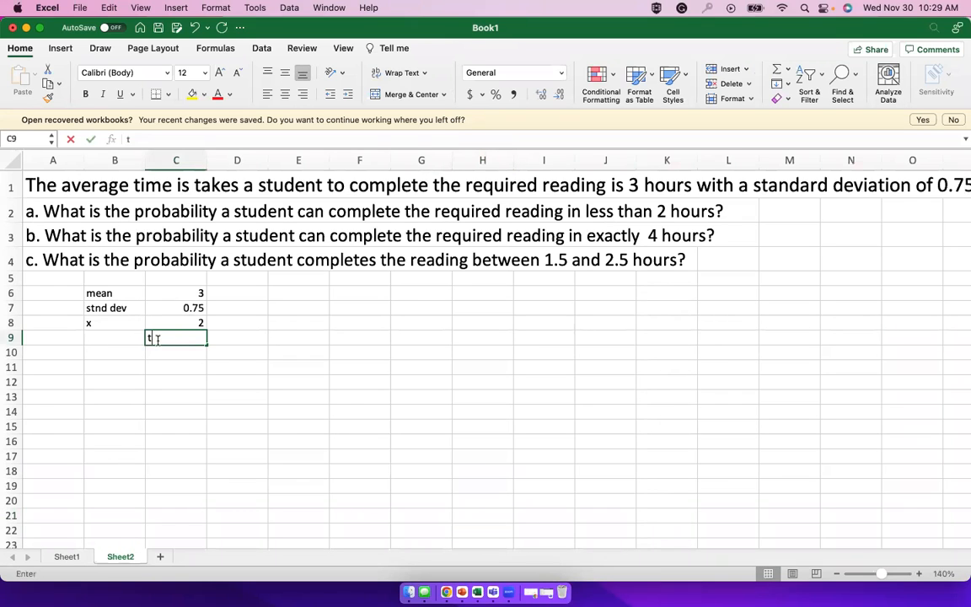
key("Return")
key("Return")
key("Return")
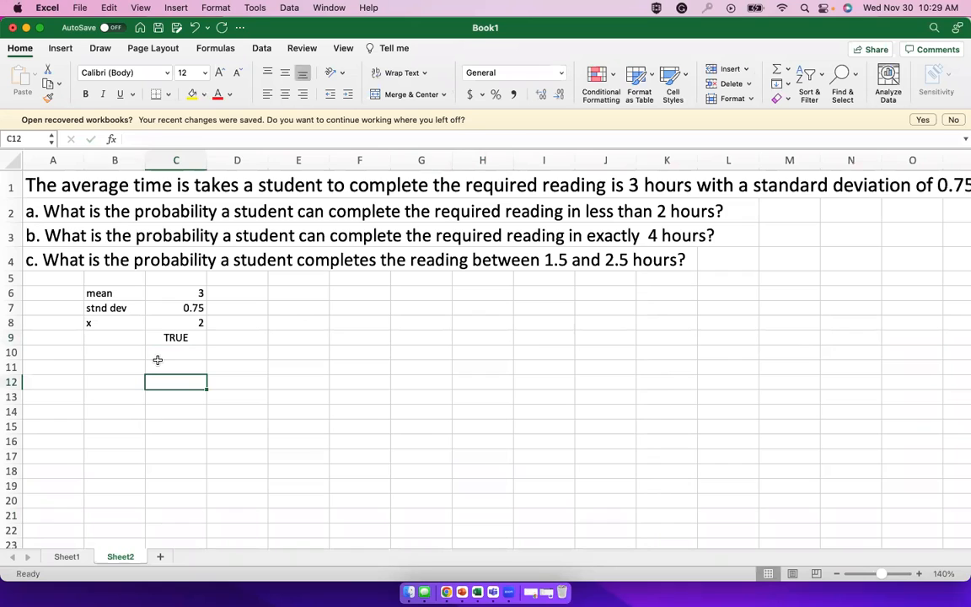
- Insert the statistical function NORM.DIST in cell B11
left_click(94, 367)
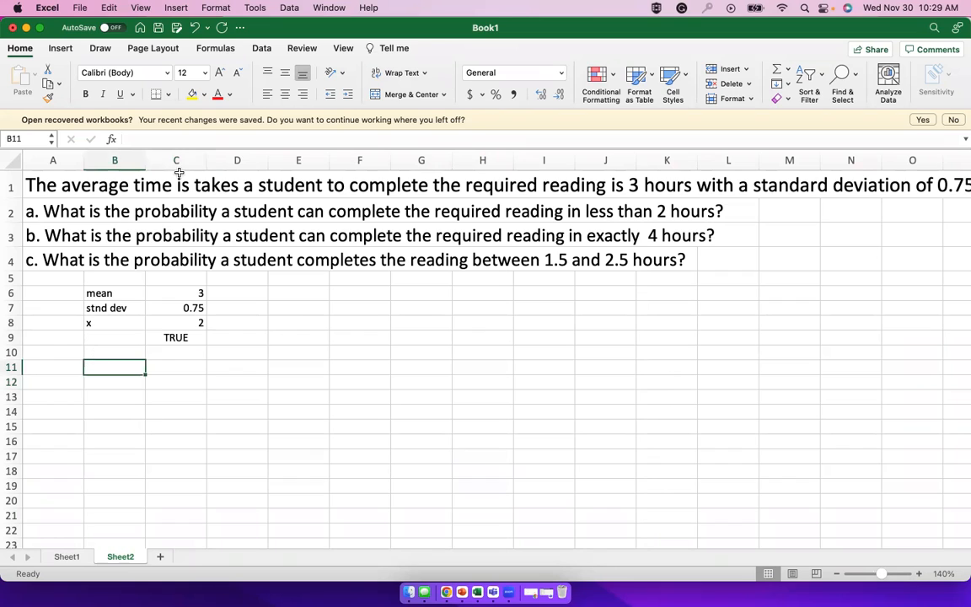
left_click(211, 50)
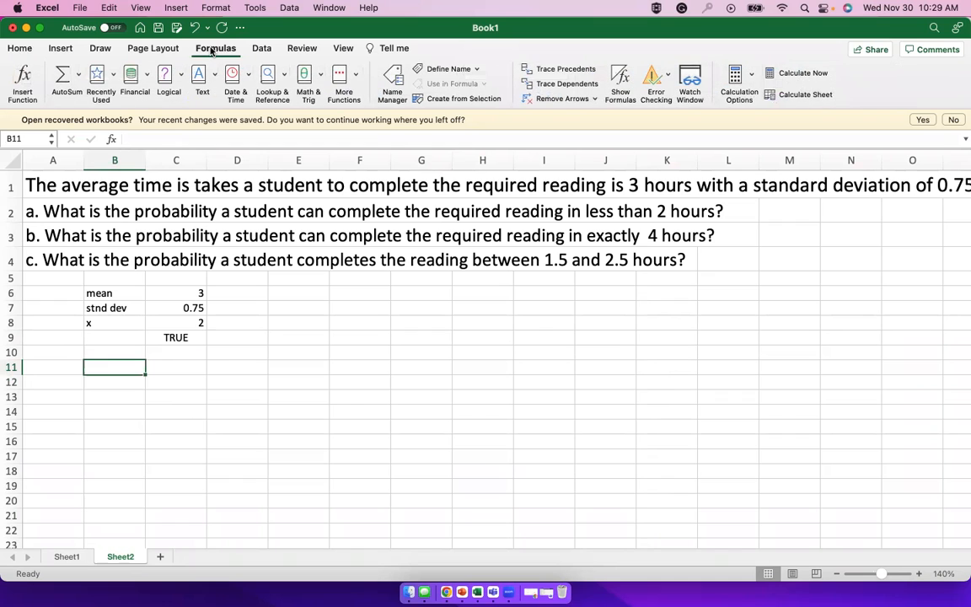
left_click(345, 80)
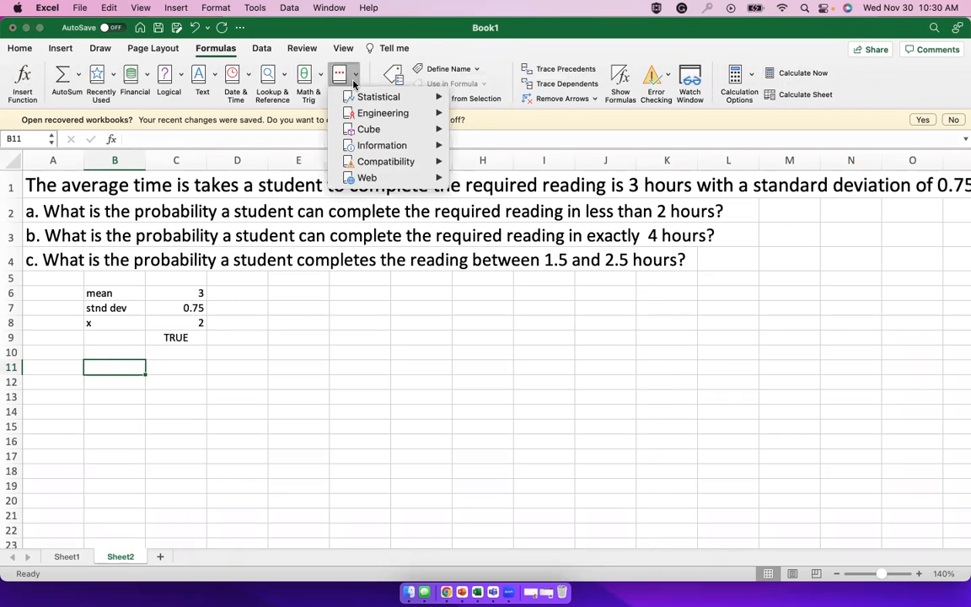
mouse_move(379, 97)
scroll(533, 226, "down", 5)
scroll(533, 226, "down", 10)
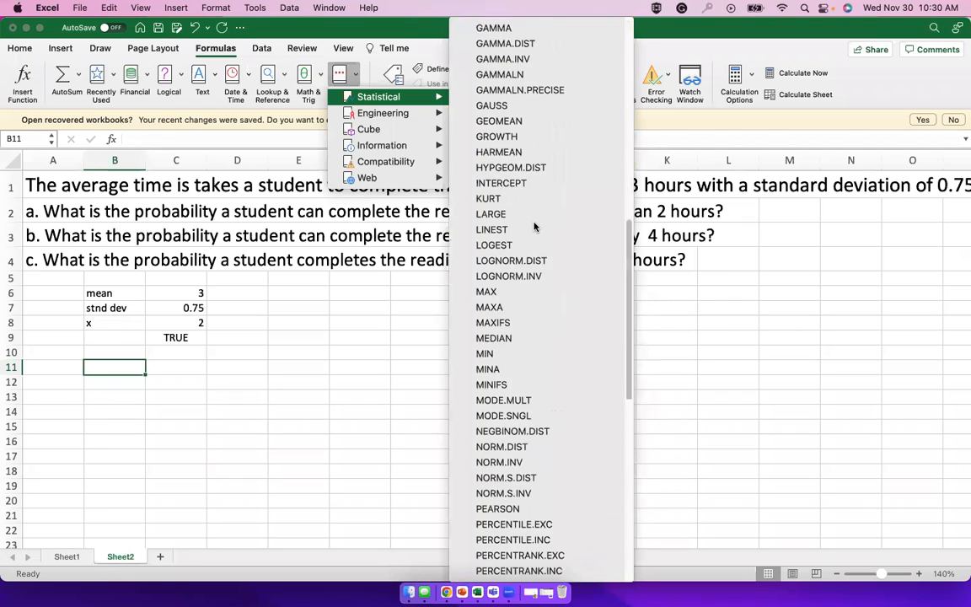
scroll(533, 226, "down", 3)
scroll(534, 226, "down", 5)
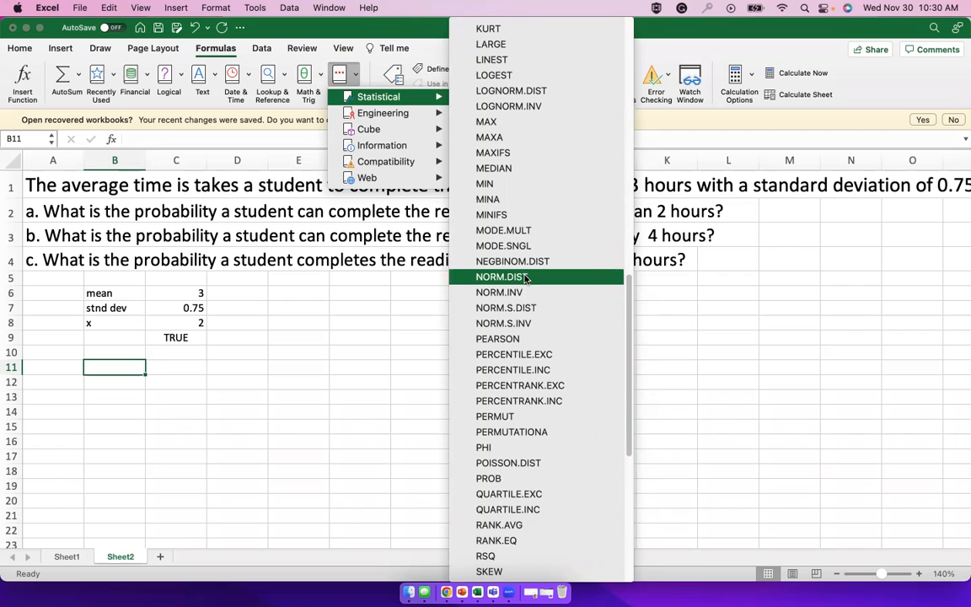
left_click(524, 278)
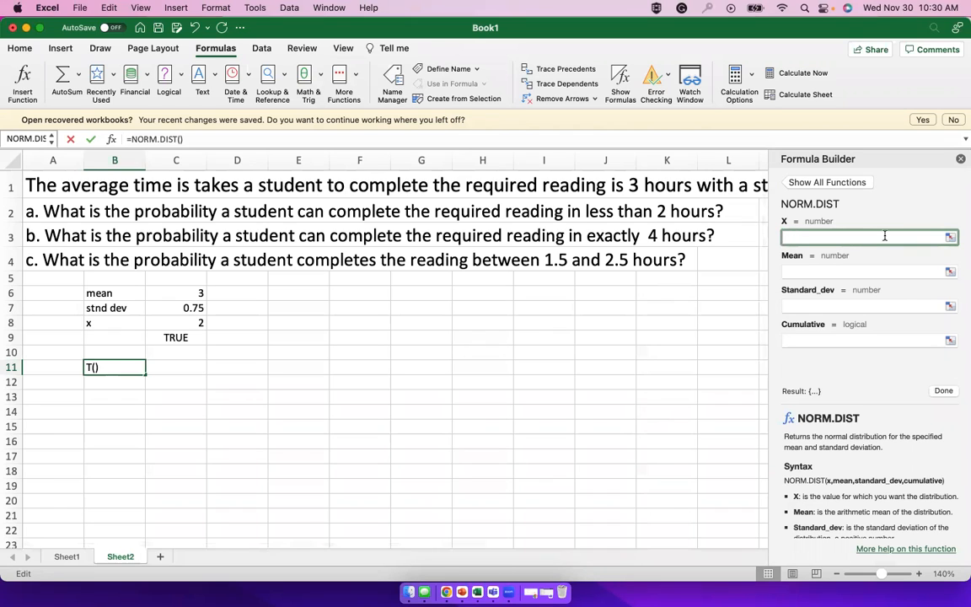
- Complete the NORM.DIST arguments in B11 with X 2, Mean 3, Standard_dev 0.75 and Cumulative true
type("2")
left_click(843, 271)
type("3")
left_click(836, 306)
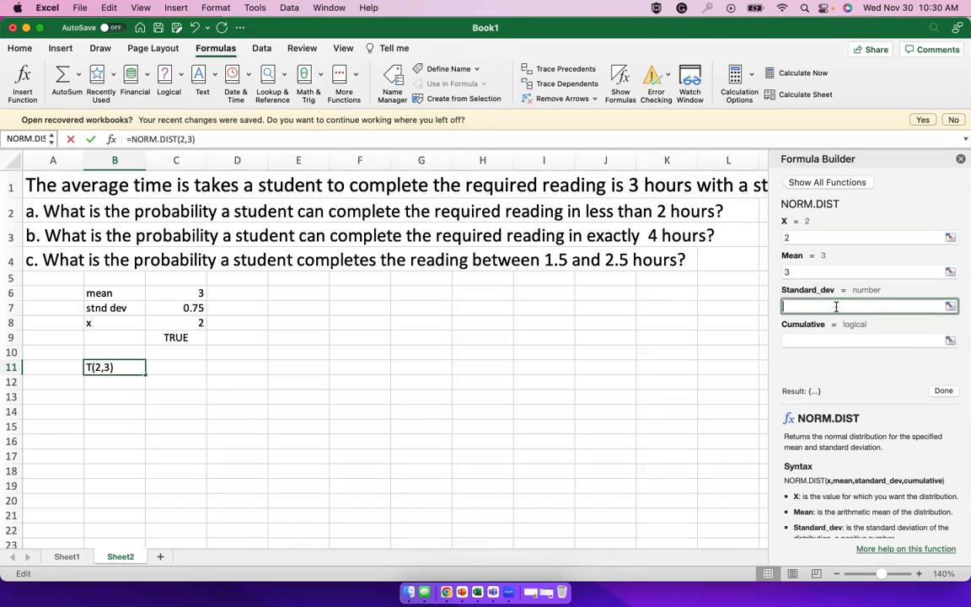
type("0.75")
left_click(851, 339)
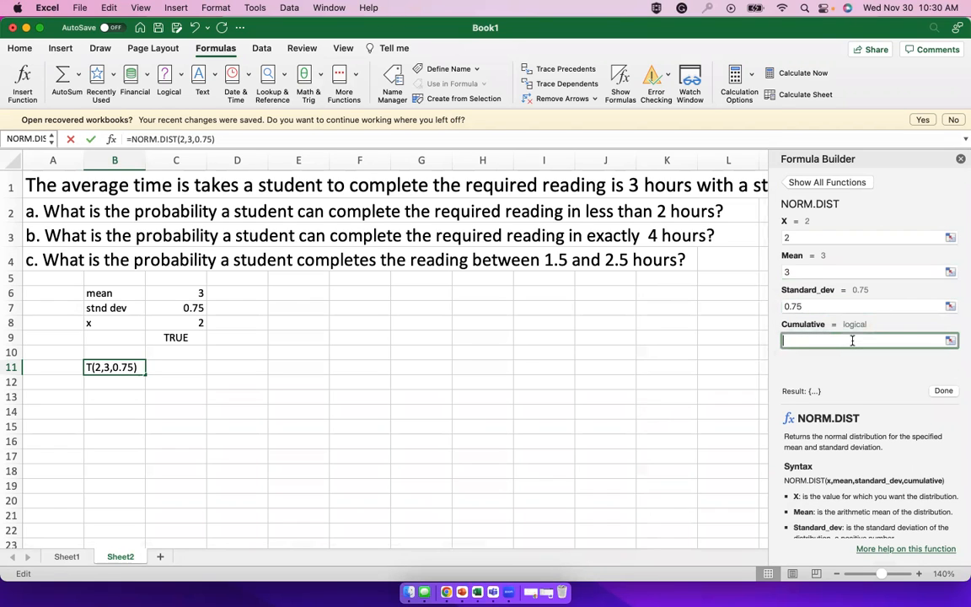
type("true")
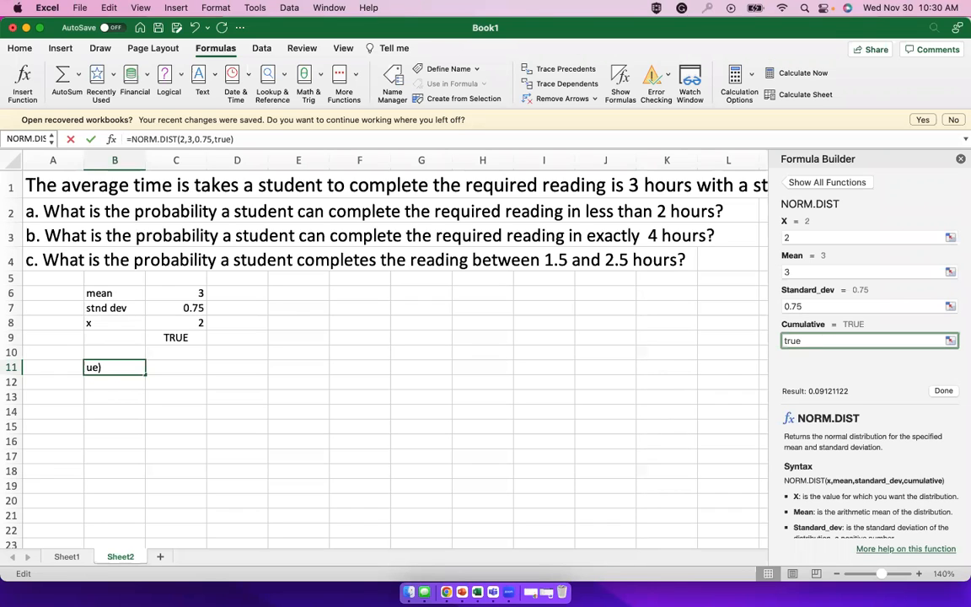
key("Return")
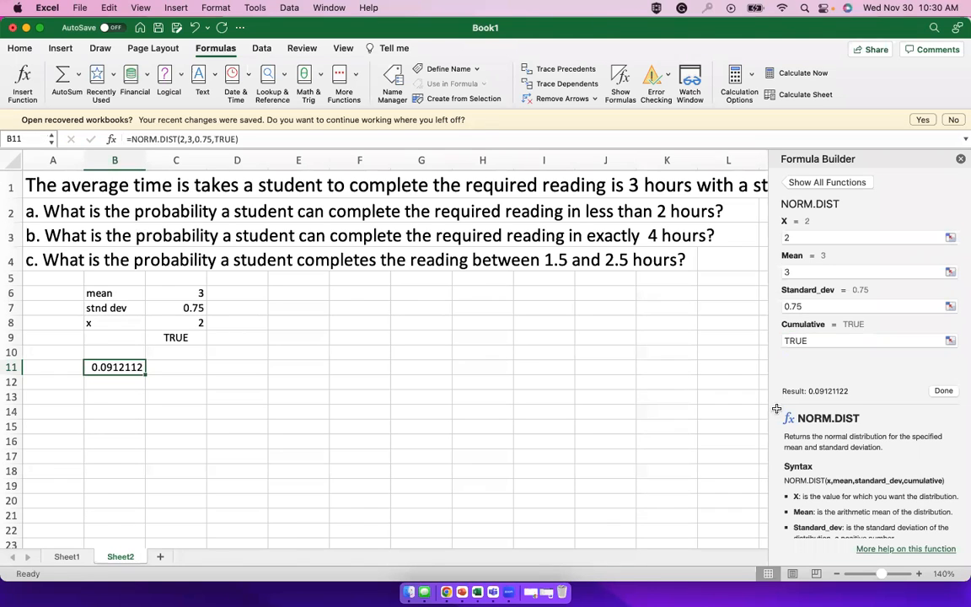
- Label the probability in row 11 as "a." in cell A11
left_click(72, 373)
type("a.")
left_click(114, 422)
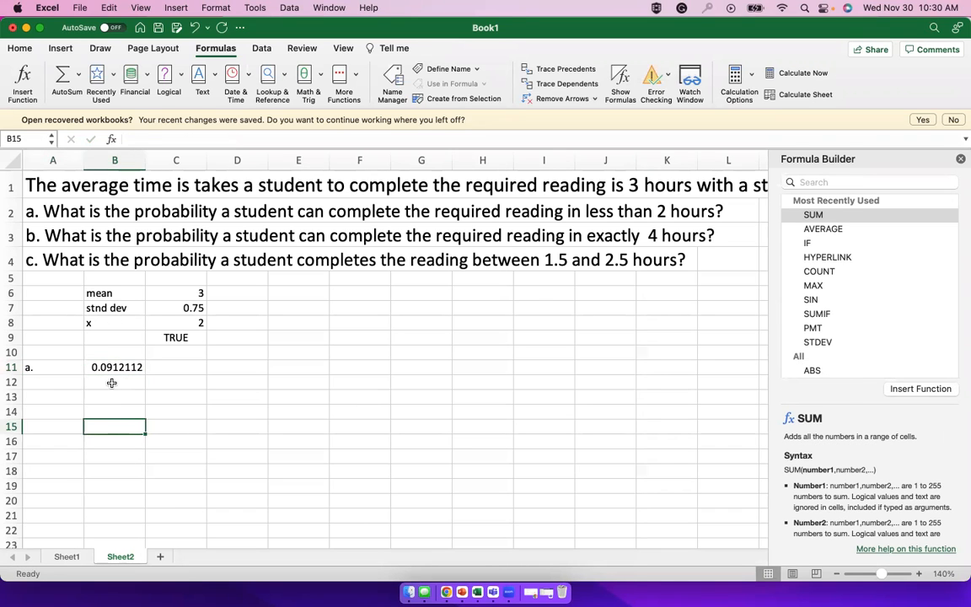
- Convert the probability to a percentage in B12 with the formula =B11*100
left_click(113, 381)
type("=")
left_click(115, 367)
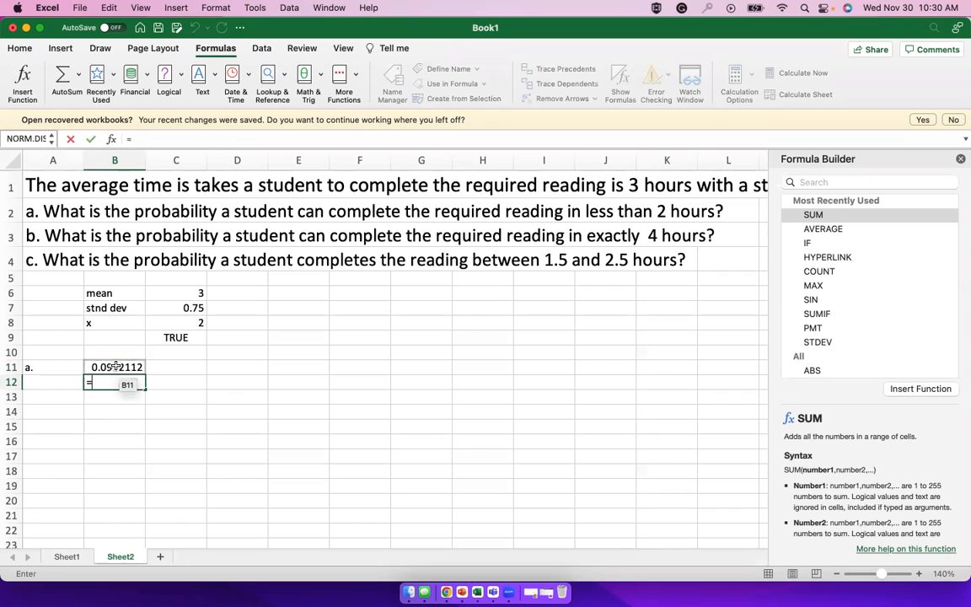
type("*100")
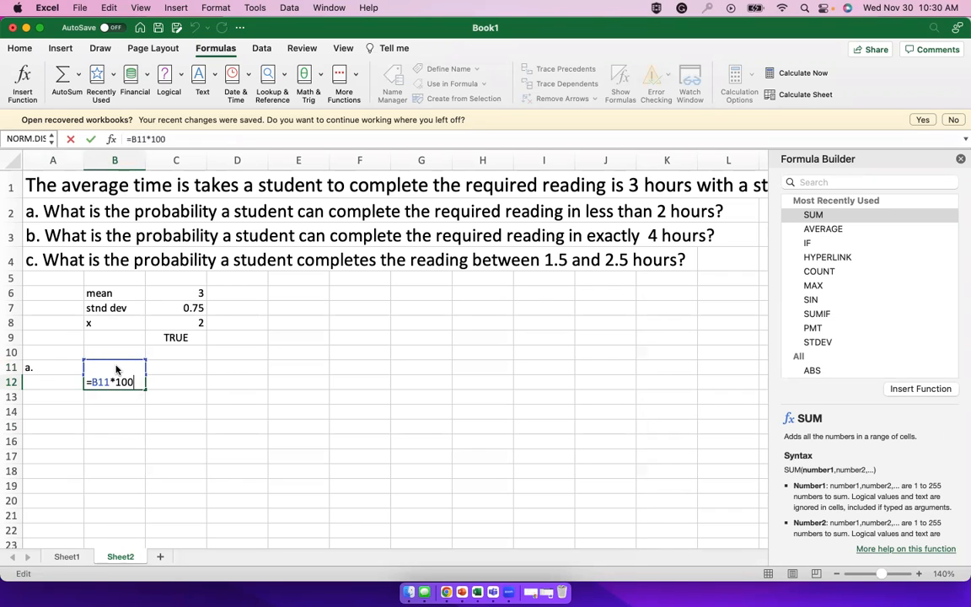
key("Return")
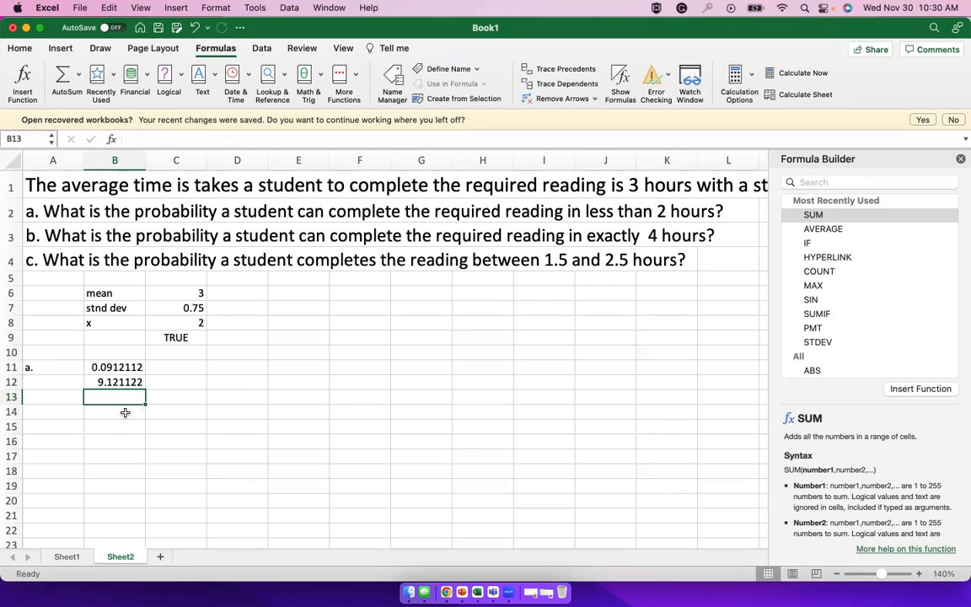
left_click(115, 376)
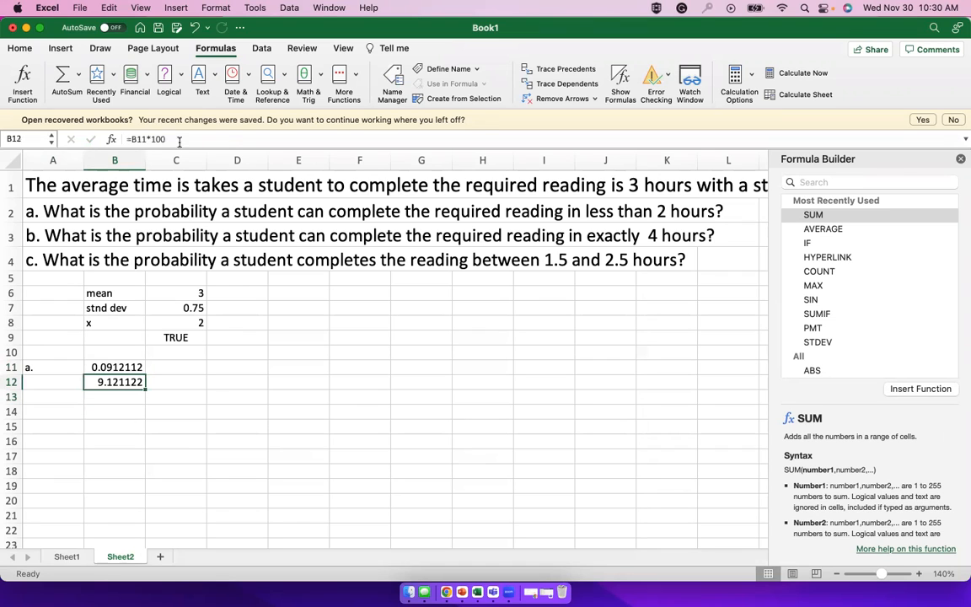
left_click(179, 139)
type("+")
left_click(114, 456)
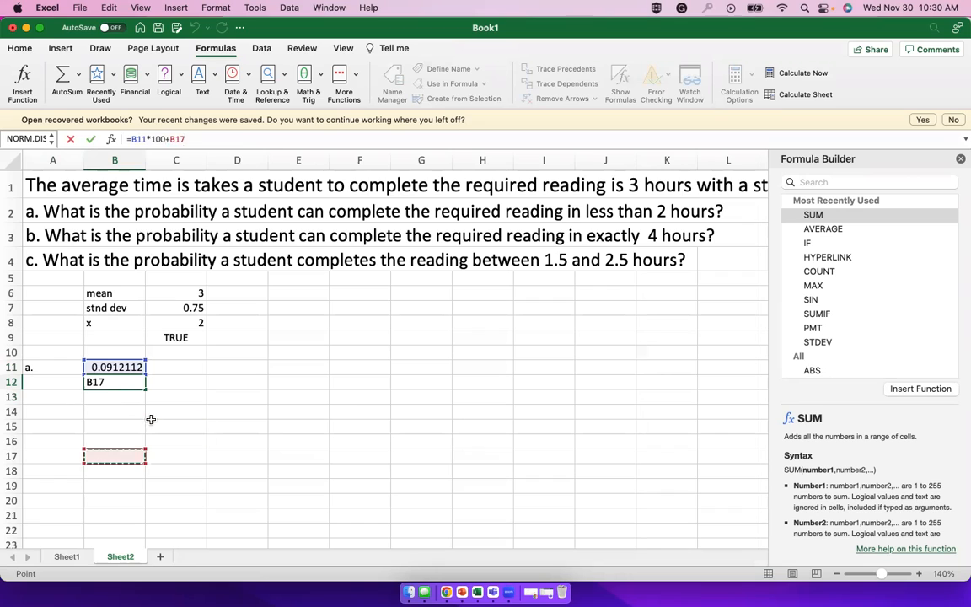
left_click(208, 137)
key("BackSpace")
key("BackSpace")
key("BackSpace")
key("BackSpace")
key("Return")
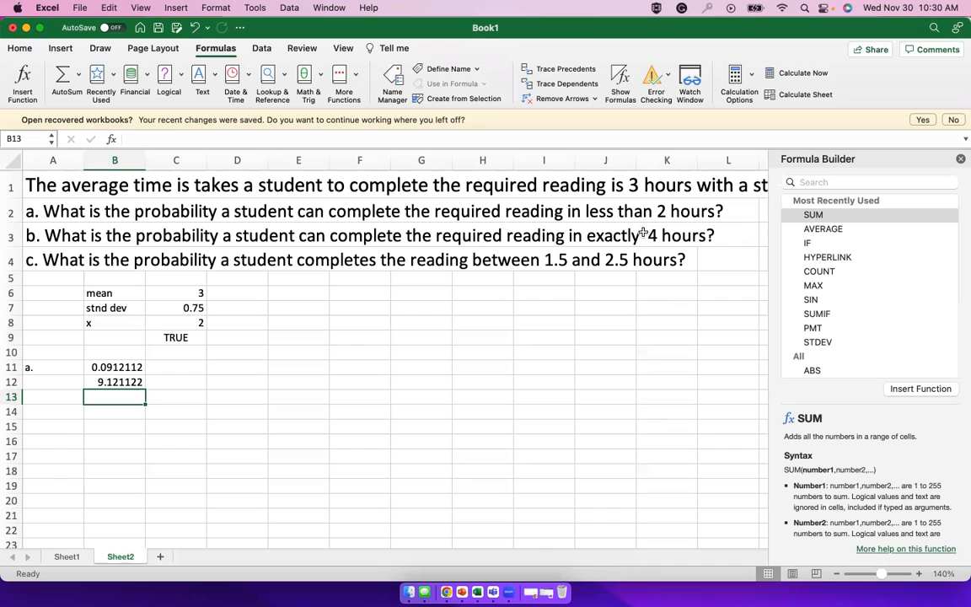
- Enter the question b inputs 3, 0.75, 4 and false down cells E6 to E9
left_click(299, 295)
type("3")
key("Return")
type("0.75")
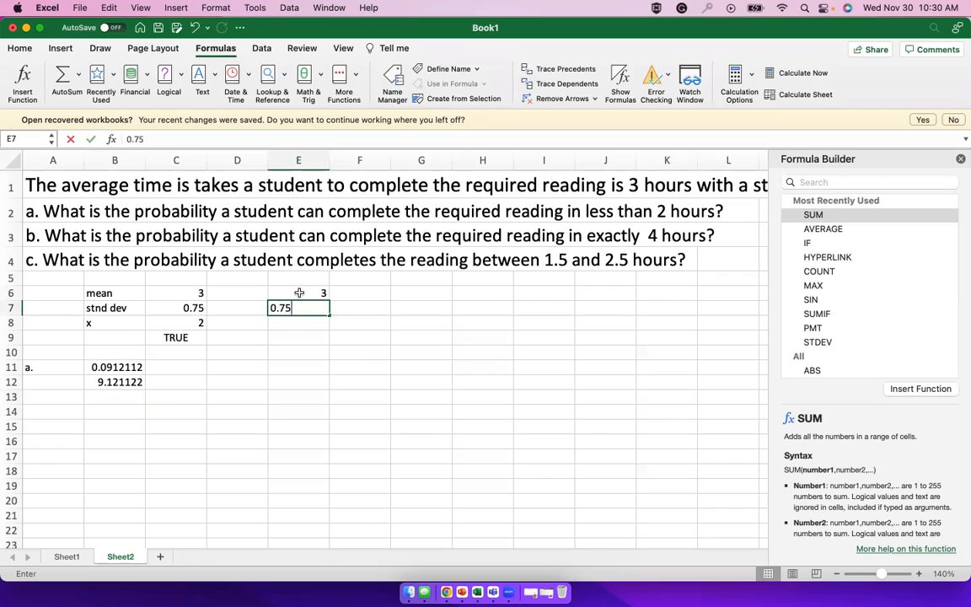
key("Return")
type("4")
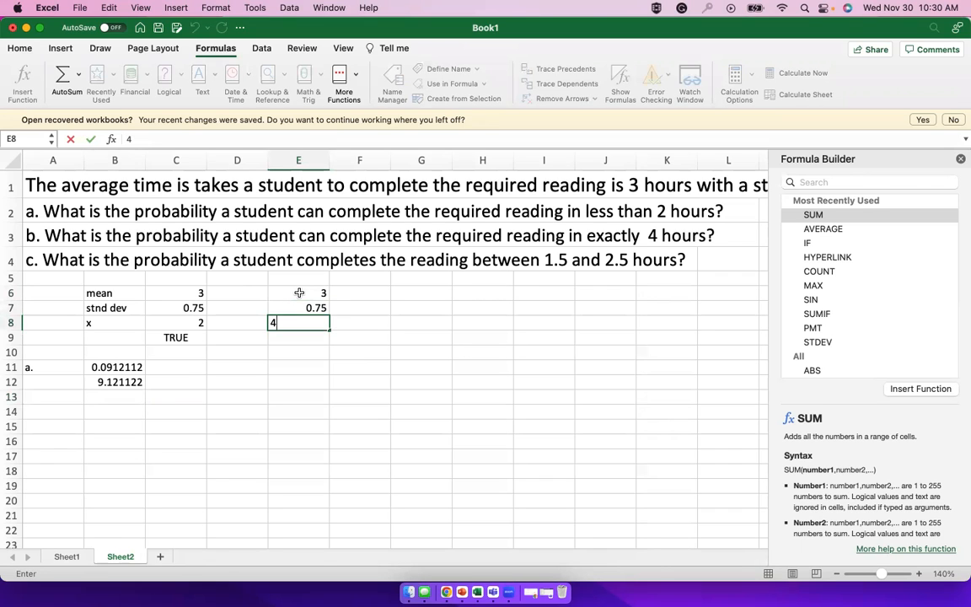
key("Return")
type("false")
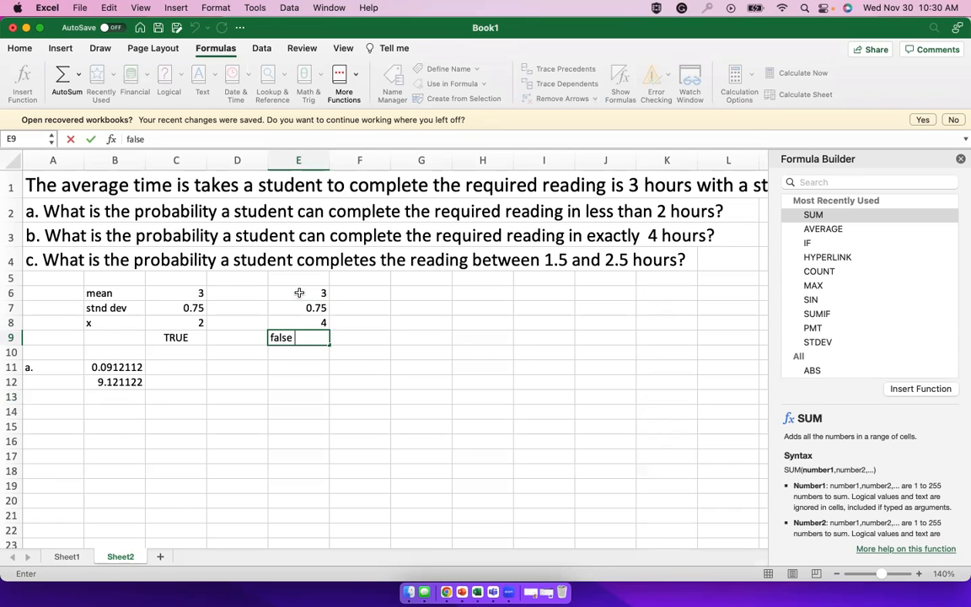
- Calculate question b's probability in E11 with the formula =NORM.DIST(4,3,0.75,false)
left_click(297, 365)
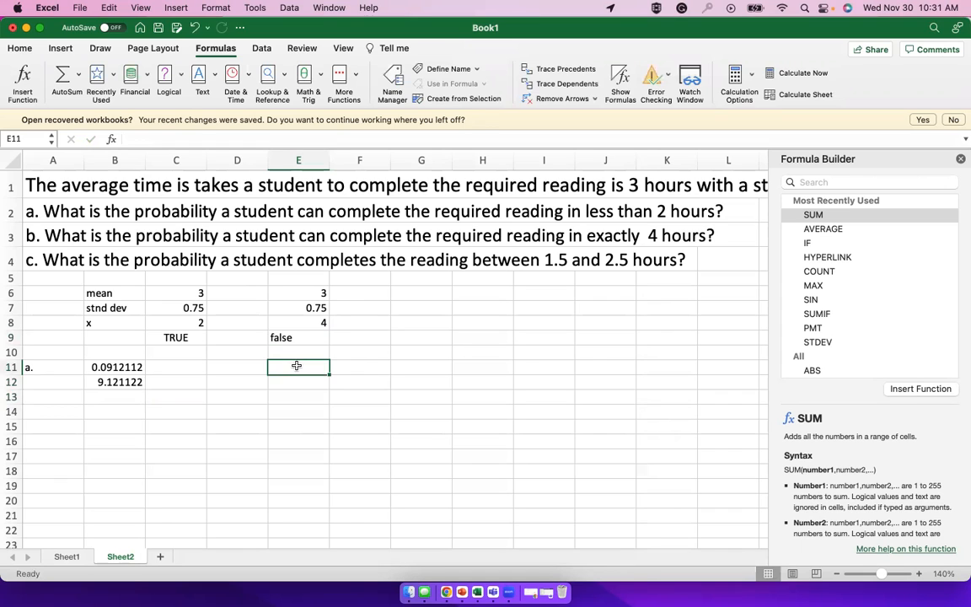
type("=nor")
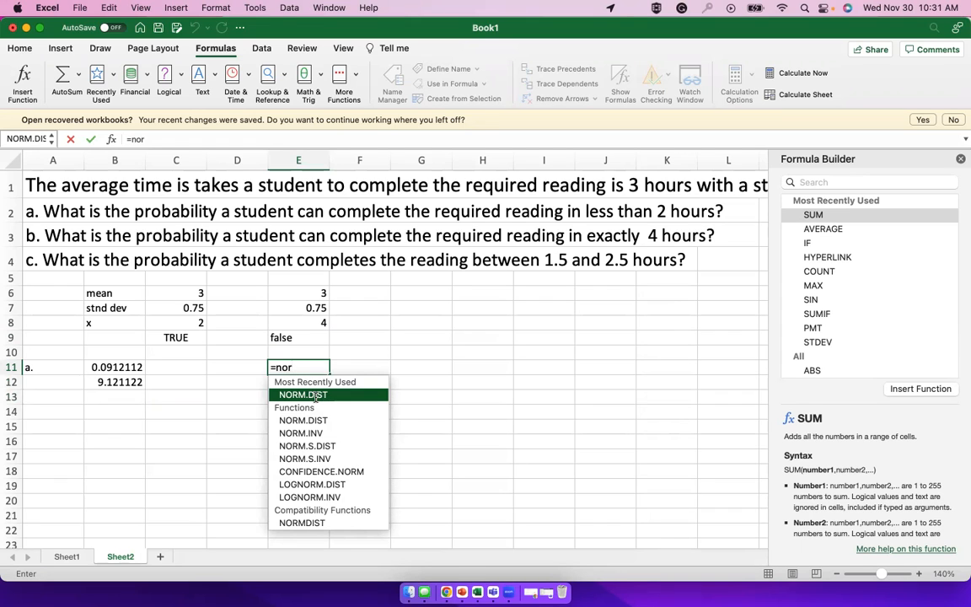
double_click(316, 395)
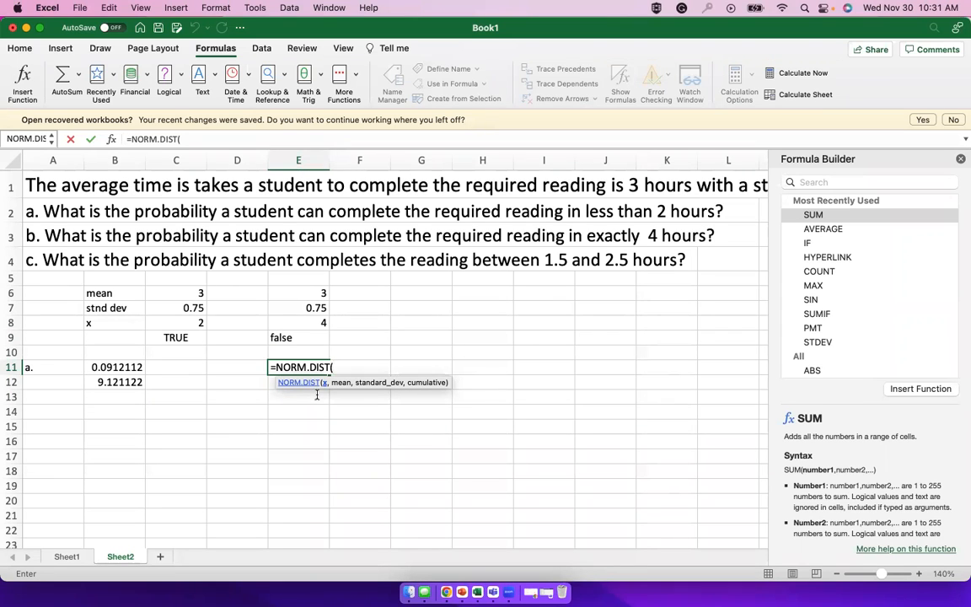
type("4")
type(",3")
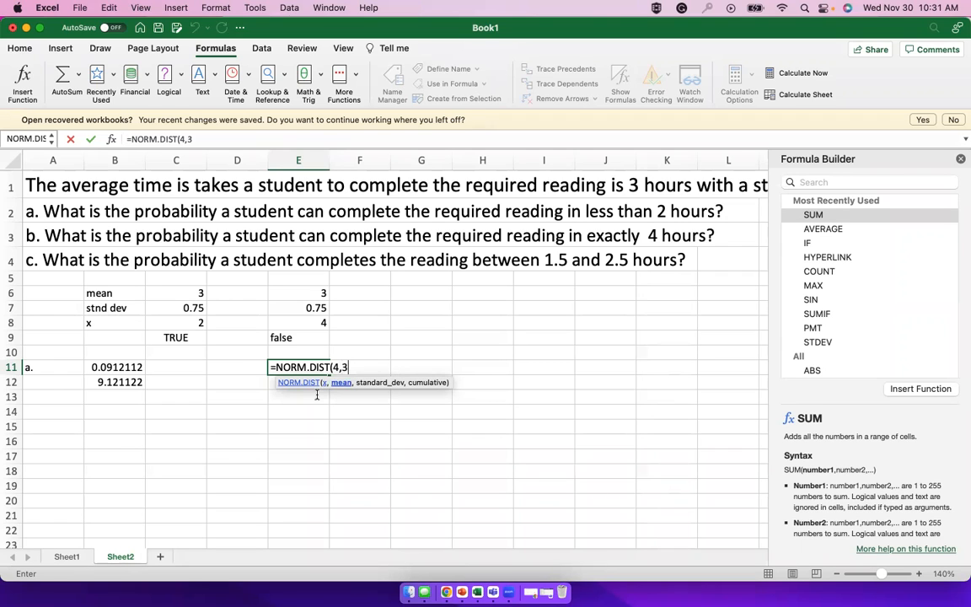
type(",0.7")
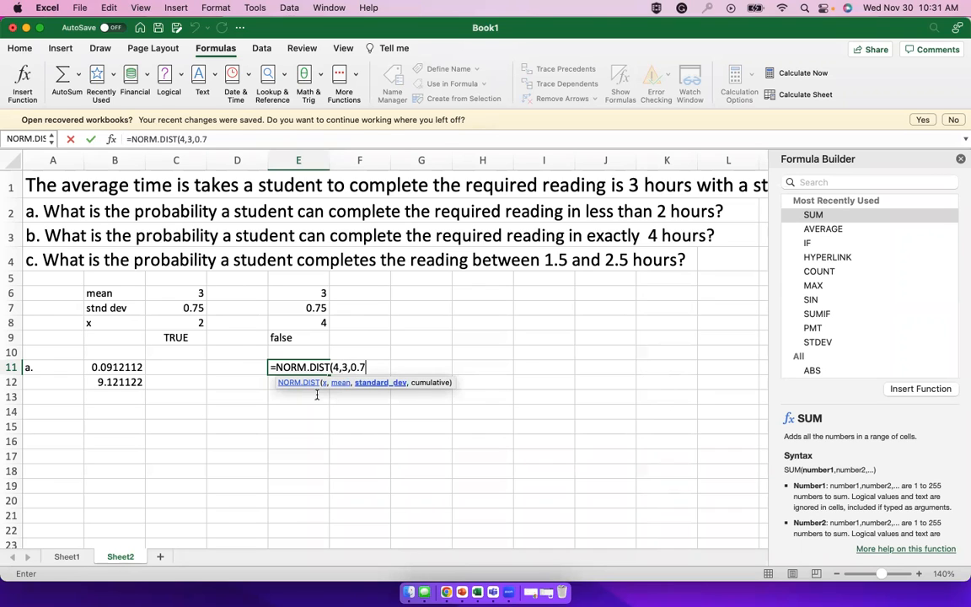
type("5,false)")
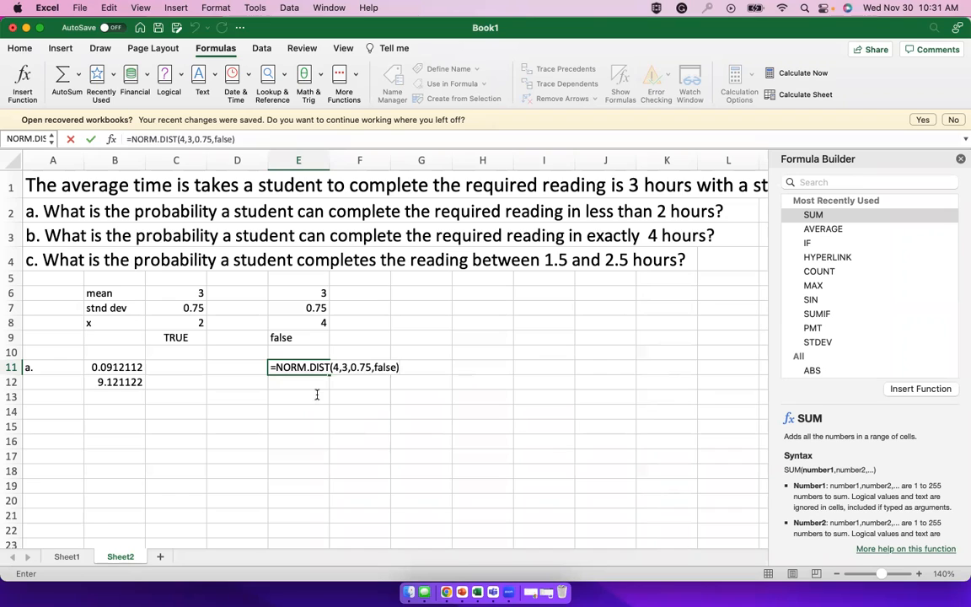
key("Return")
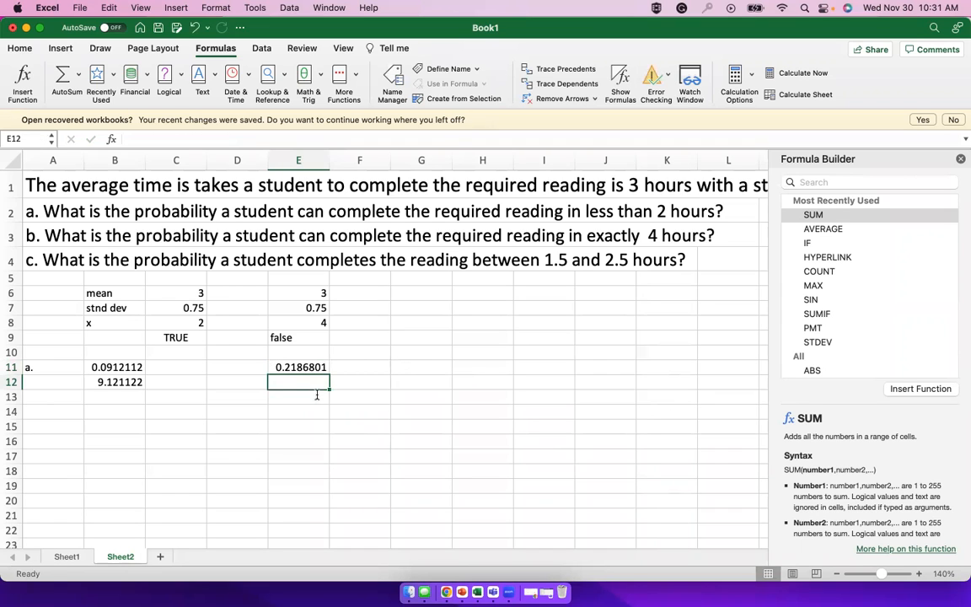
- Label the question b probability in row 11 as "b." in cell D11
key("Up")
key("Left")
type("b.")
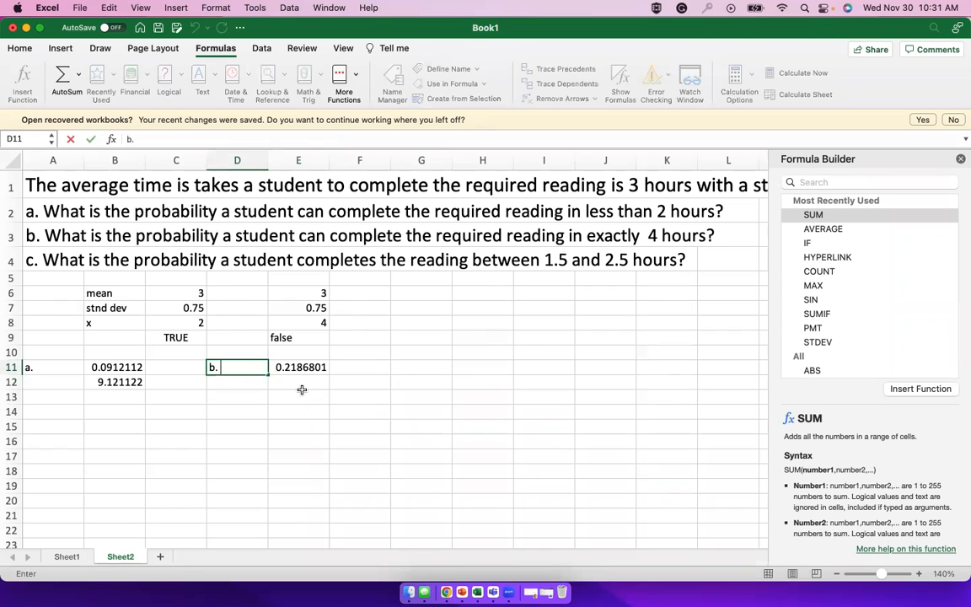
- Convert the question b probability to a percentage in E12 with the formula =E11*100
left_click(302, 382)
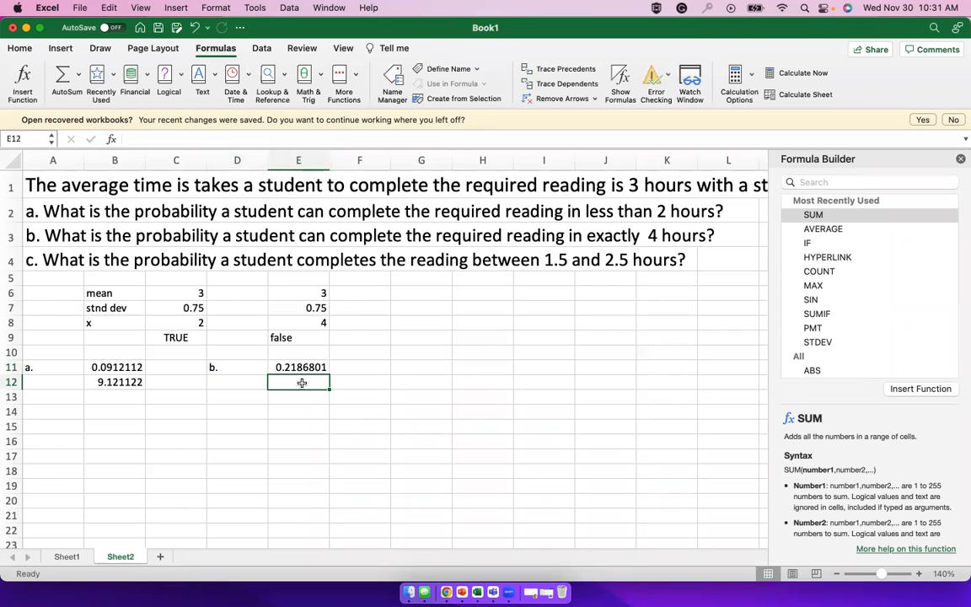
type("=")
left_click(310, 368)
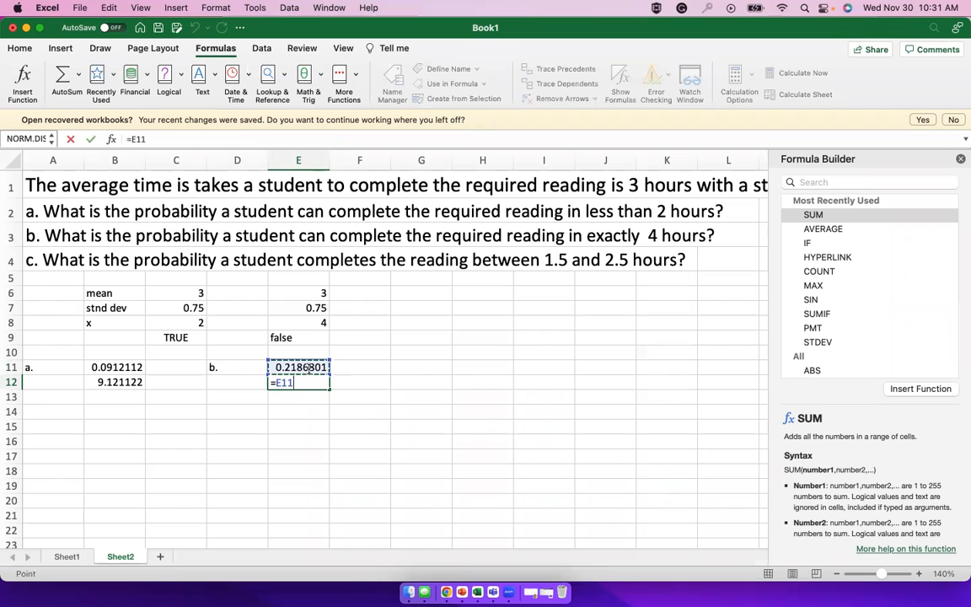
type("*")
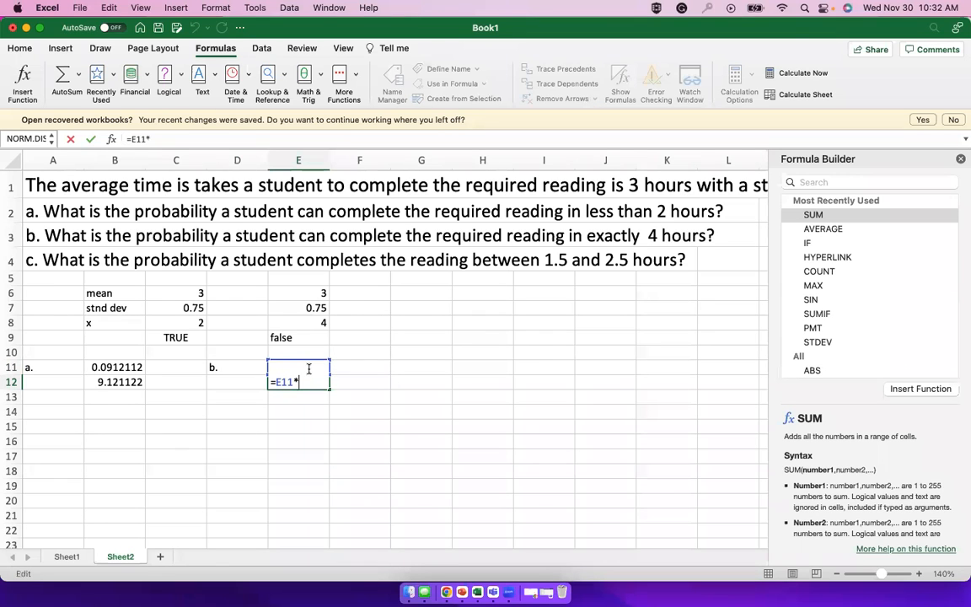
type("100")
key("Return")
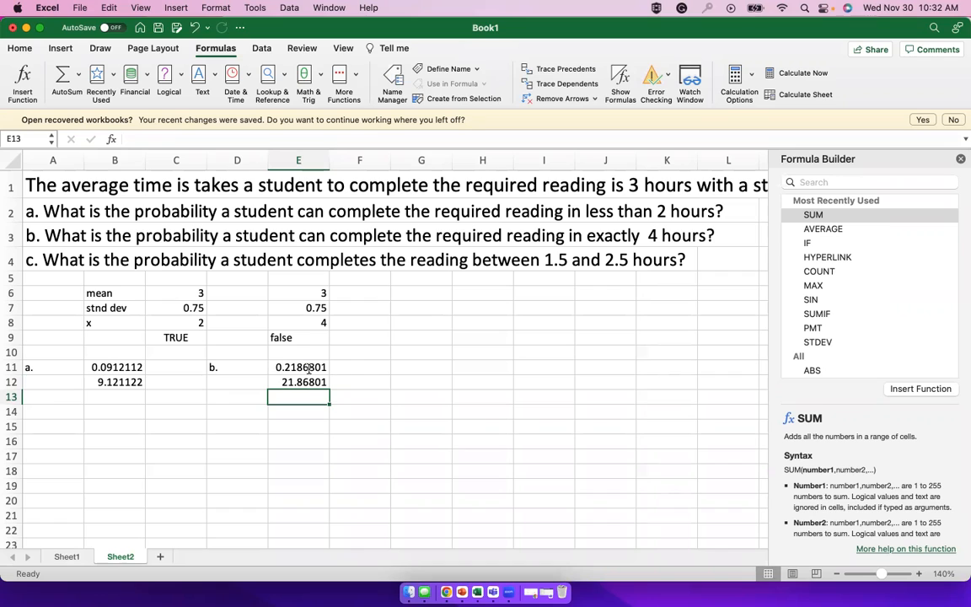
- Enter the label "c." for the third question in cell G11
left_click(407, 366)
type("c.")
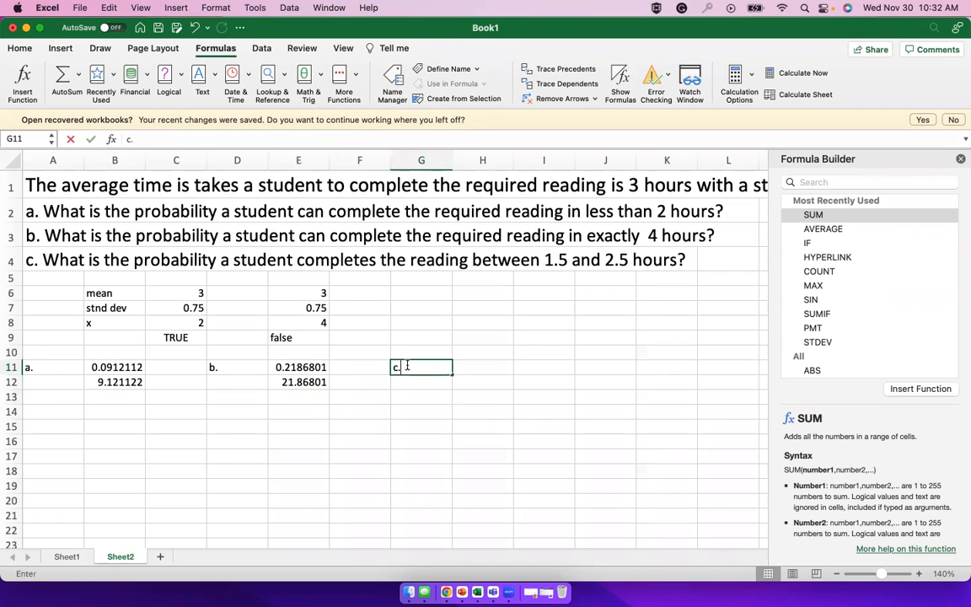
left_click(433, 338)
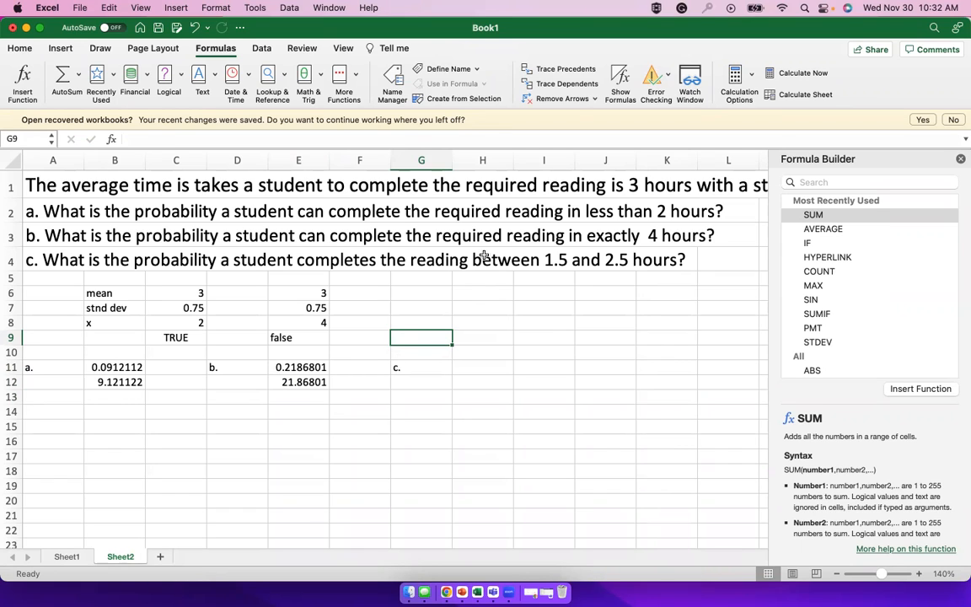
- Draw a black freehand bell curve with a horizontal baseline in the empty cells below the question a and b results
left_click(97, 48)
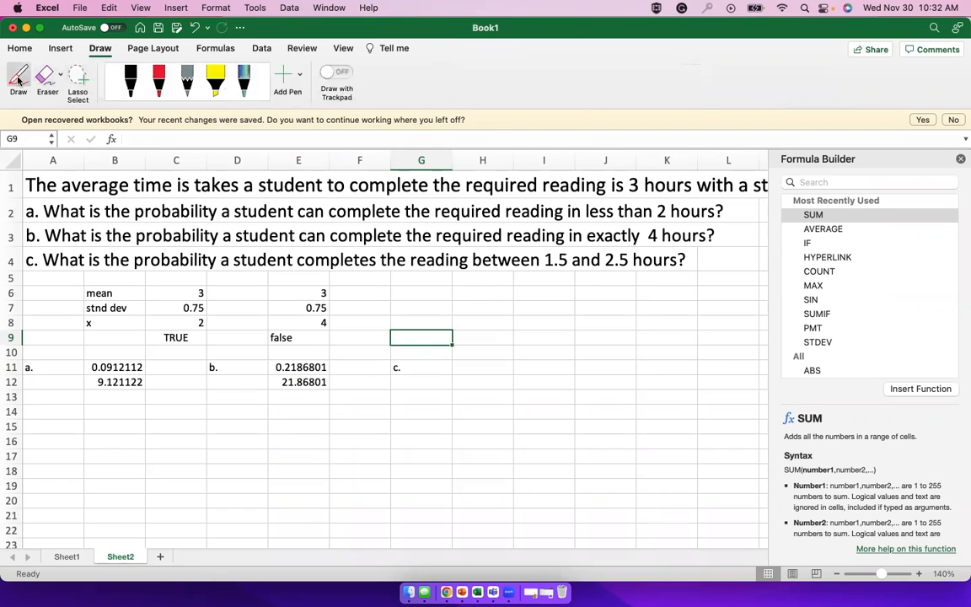
left_click(18, 78)
left_click_drag(231, 511, 304, 512)
mouse_move(171, 470)
left_mouse_down()
mouse_move(262, 431)
mouse_move(331, 507)
left_mouse_up()
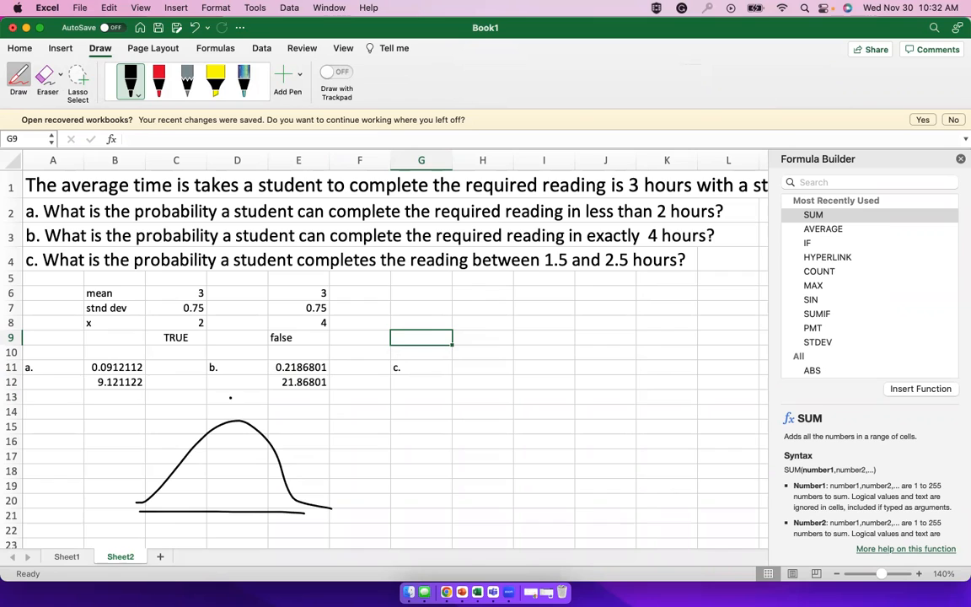
- Mark 1.5 and 2.5 with labelled vertical lines on the left half of the bell curve and shade the area between them in black
left_click_drag(173, 424, 168, 521)
left_click_drag(202, 416, 202, 531)
mouse_move(160, 399)
left_mouse_down()
mouse_move(161, 414)
mouse_move(175, 411)
mouse_move(169, 417)
left_mouse_up()
left_click_drag(171, 405, 212, 407)
left_click_drag(215, 396, 225, 397)
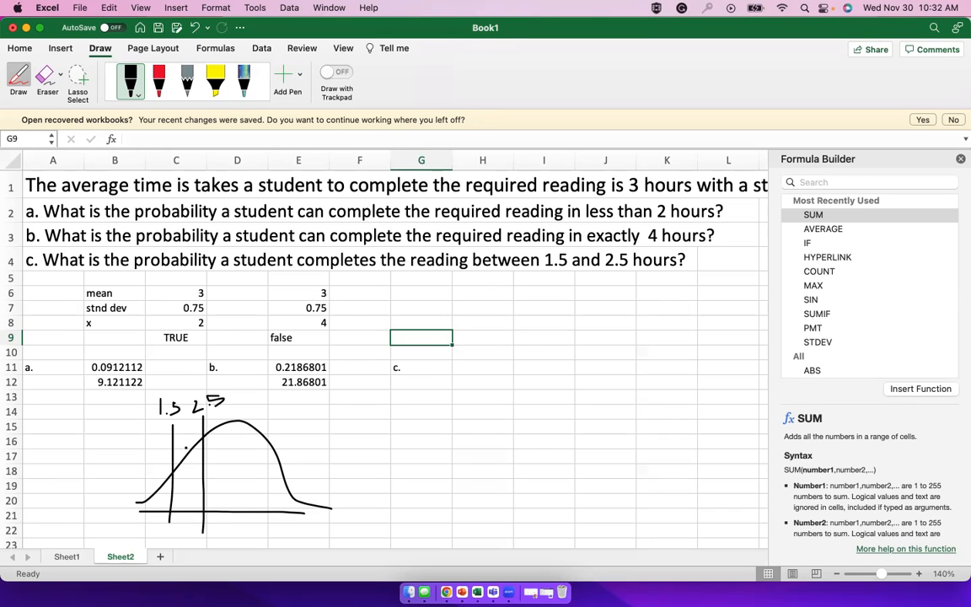
left_click_drag(204, 445, 181, 488)
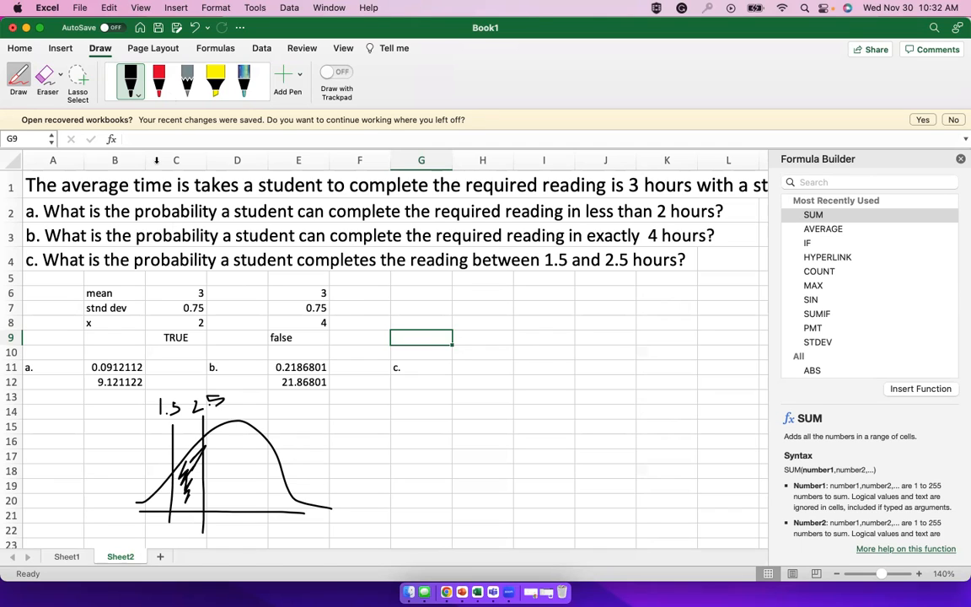
left_click(157, 79)
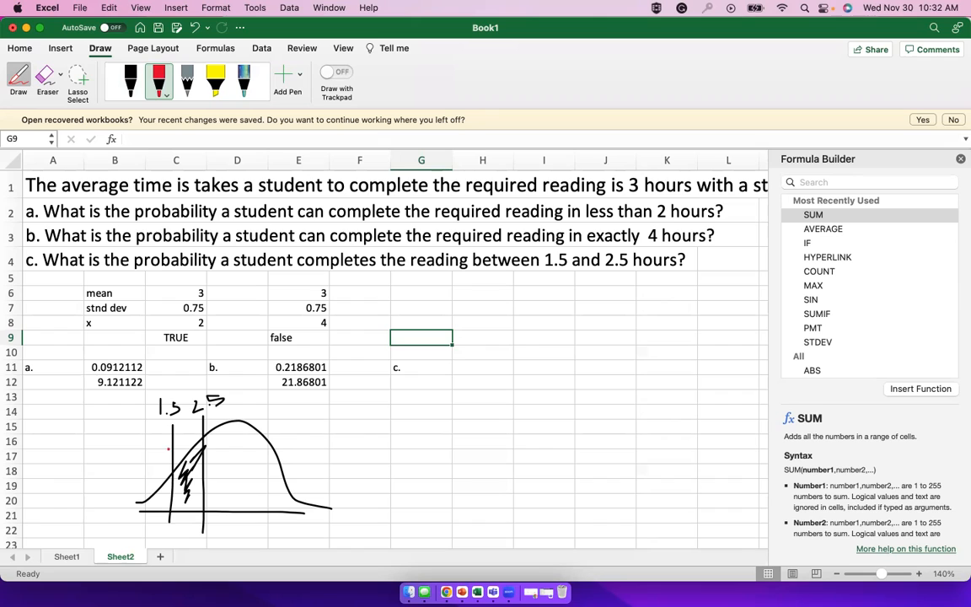
left_click_drag(170, 449, 61, 450)
left_click_drag(198, 427, 47, 423)
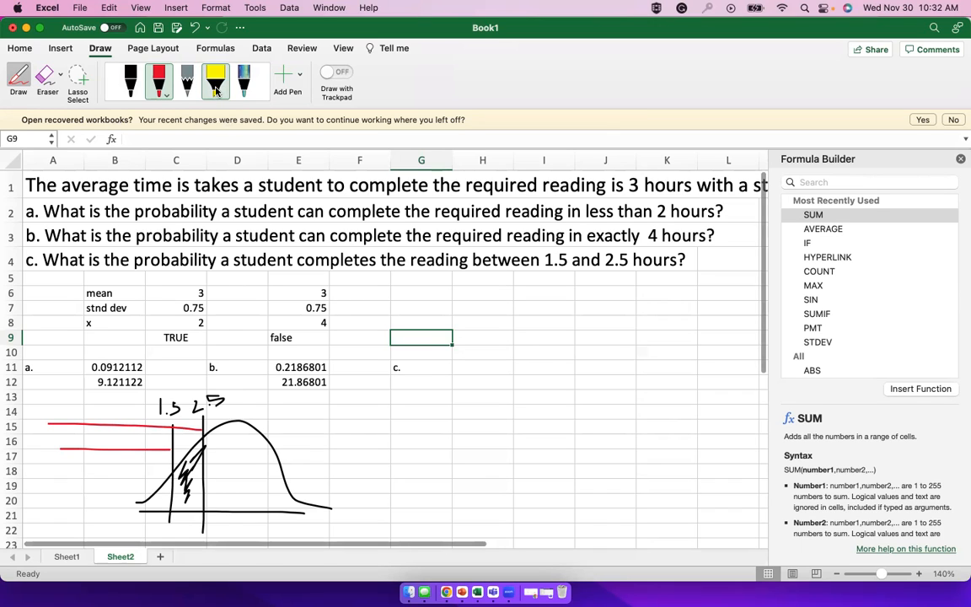
left_click(46, 77)
left_click_drag(135, 417, 135, 453)
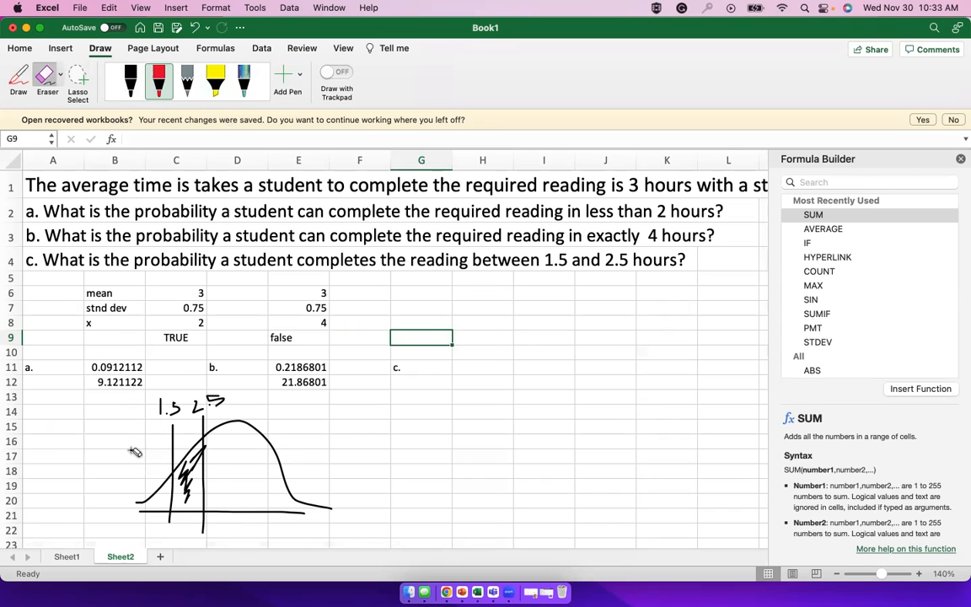
- Draw two red horizontal lines running leftward across the sketch, one from the 2.5 line and one from the 1.5 line
left_click(158, 80)
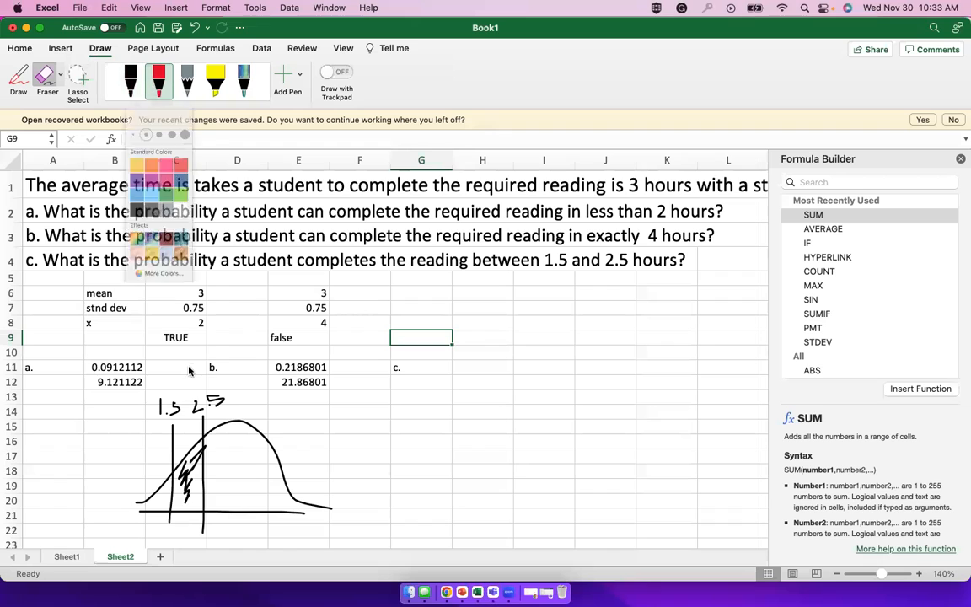
left_click(196, 437)
left_click(20, 78)
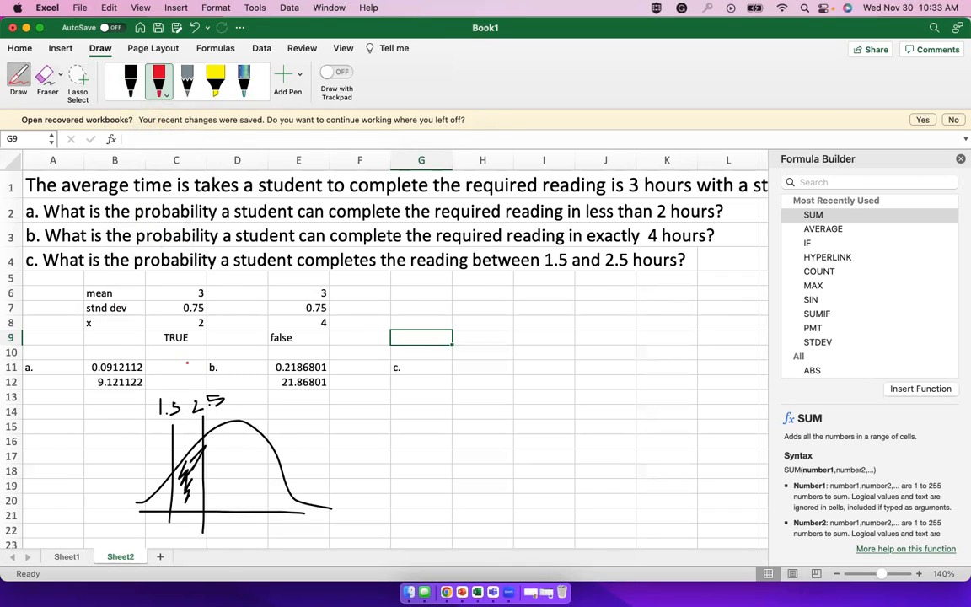
left_click_drag(203, 441, 56, 441)
left_click_drag(169, 460, 64, 460)
- Highlight the area left of the 1.5 line in yellow and shade the region between 1.5 and 2.5 with the purple effect pen
left_click(213, 89)
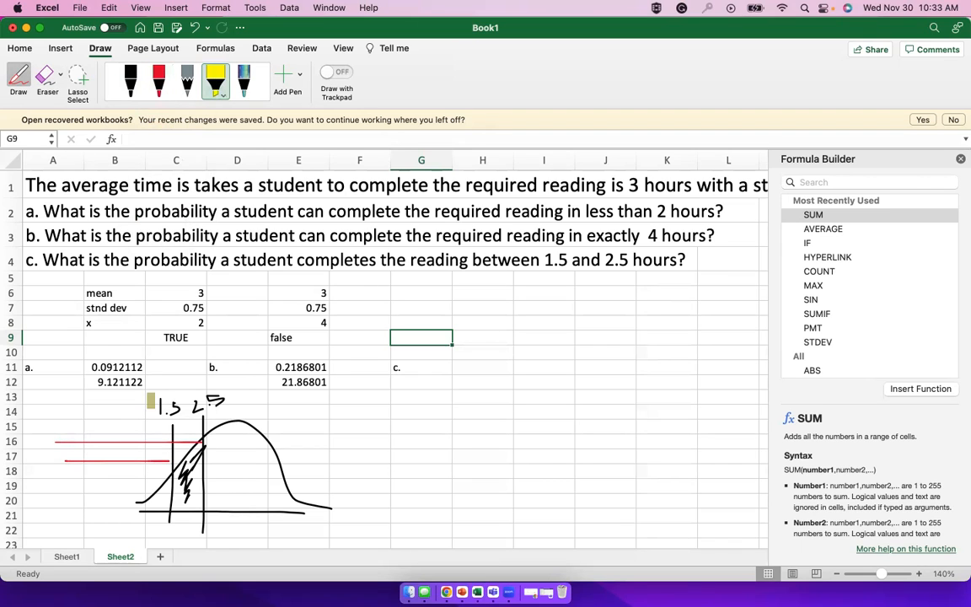
mouse_move(152, 446)
left_mouse_down()
mouse_move(113, 454)
mouse_move(47, 442)
left_mouse_up()
left_click(244, 82)
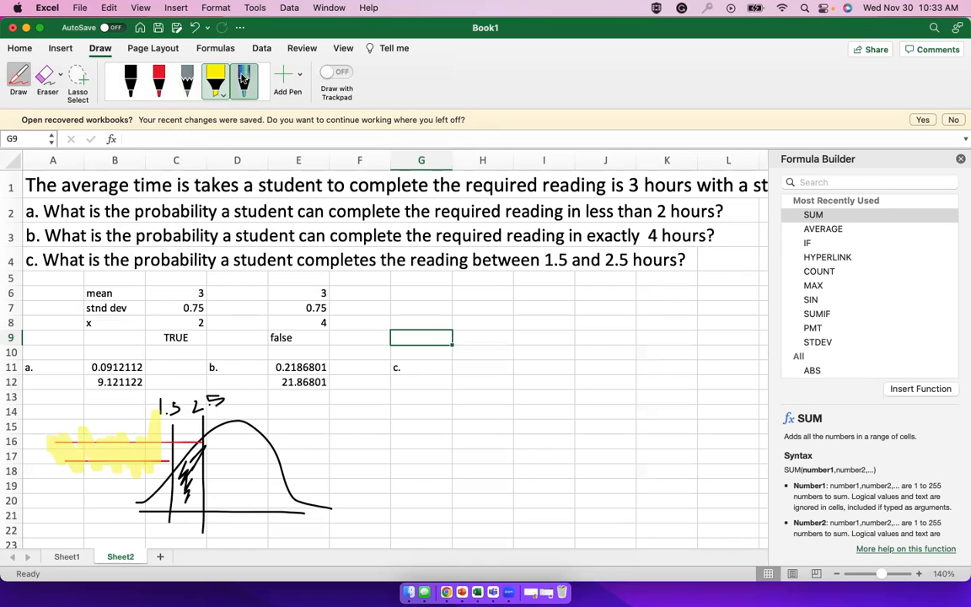
mouse_move(182, 487)
left_mouse_down()
mouse_move(181, 527)
mouse_move(192, 459)
left_mouse_up()
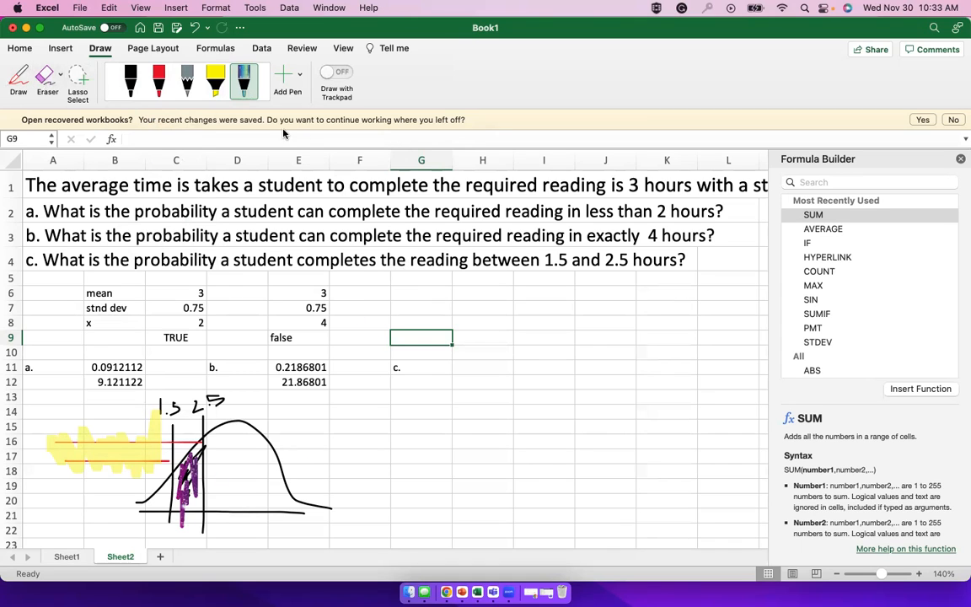
- Calculate the probability of less than 1.5 hours in G6 with the formula =NORM.DIST(1.5,3,0.75,true)
left_click(402, 293)
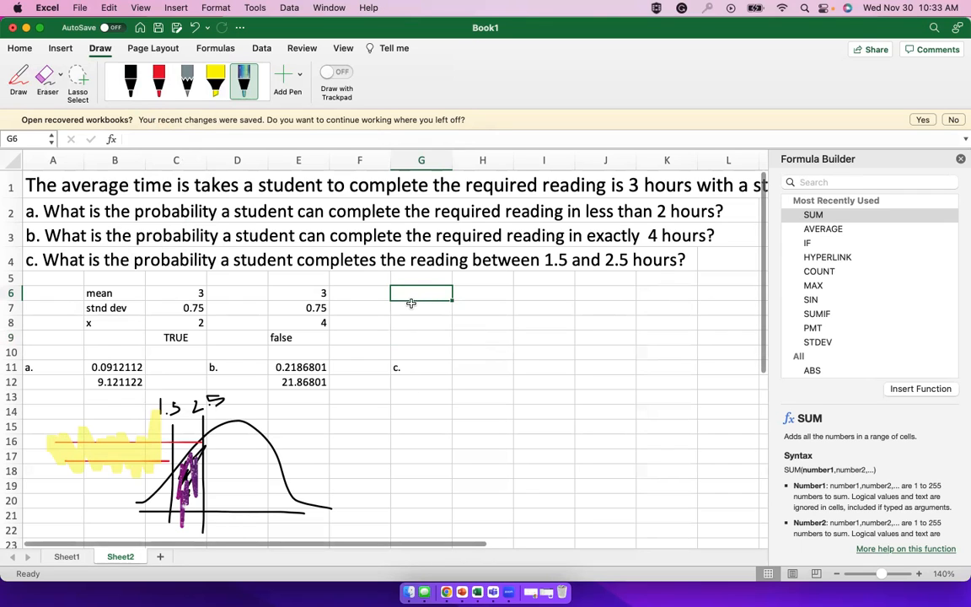
type("=norm")
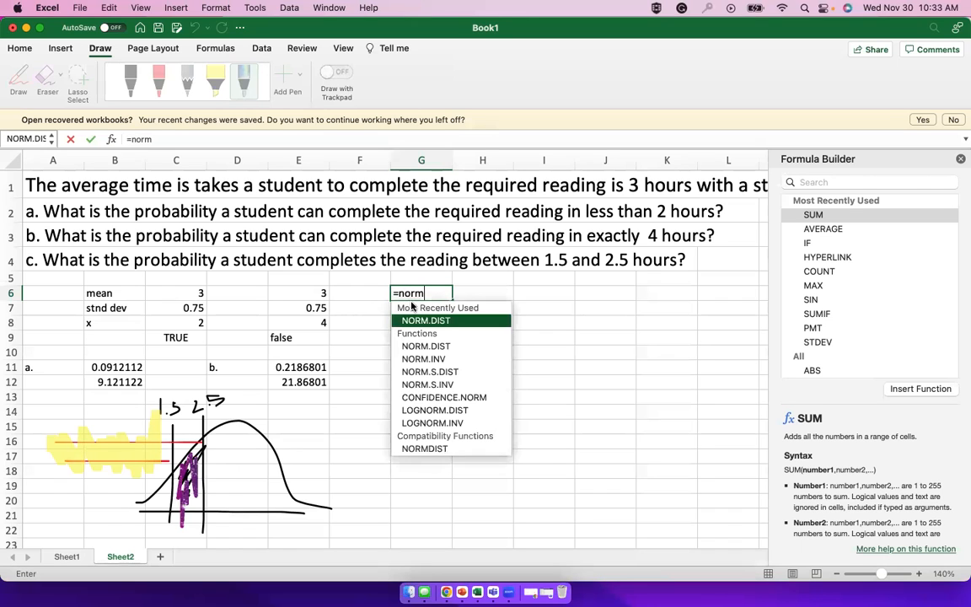
double_click(425, 321)
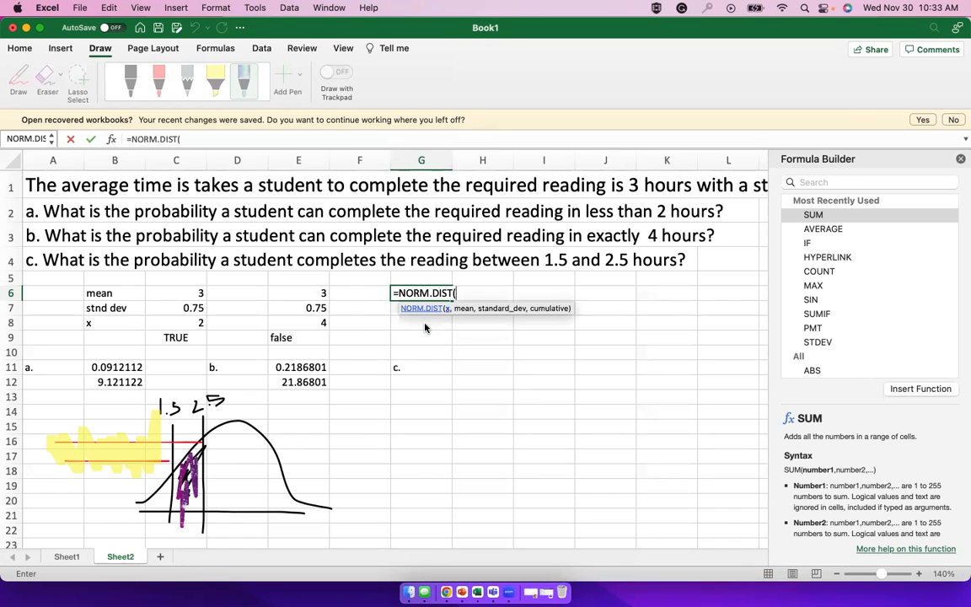
type("1.5,3,0.7")
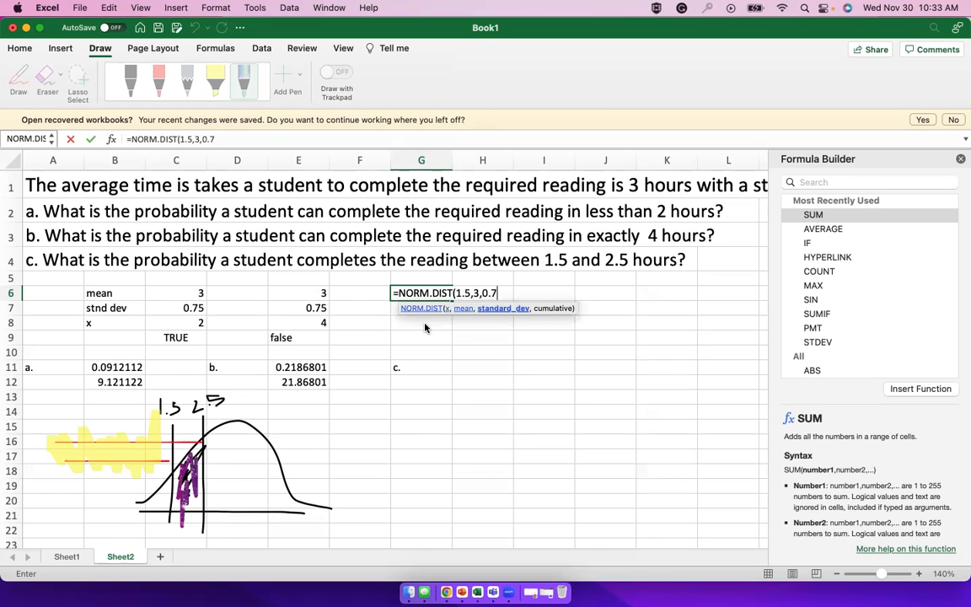
type("5,true)")
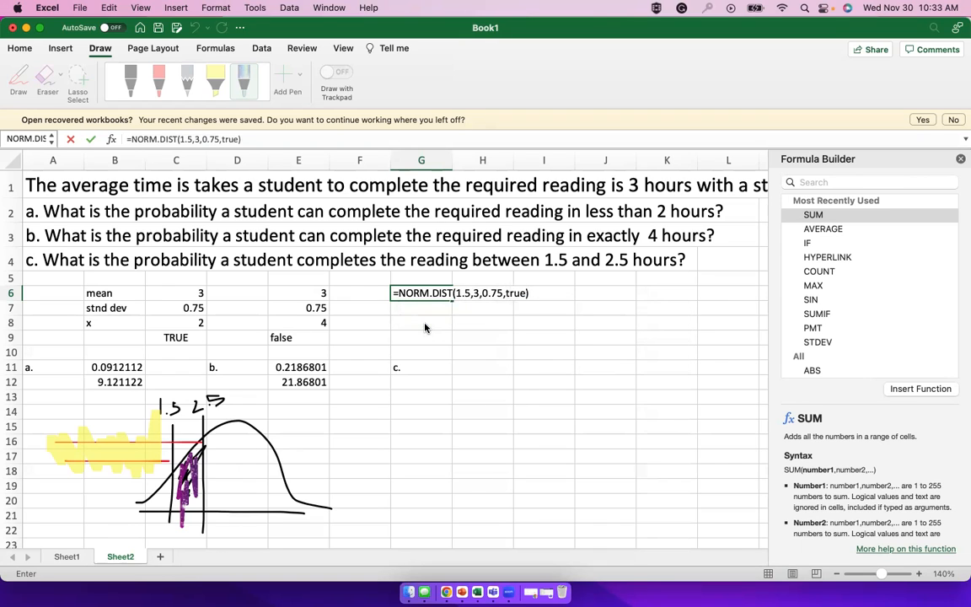
key("Return")
- Label the G6 probability "left of 1.5" in cell G5
left_click(411, 279)
type("left of 1.5")
left_click(504, 292)
- Calculate the probability of less than 2.5 hours in I6 with =NORM.DIST(2.5,3,0.75,true) and label it "left of 2.5" in I5
left_click(540, 293)
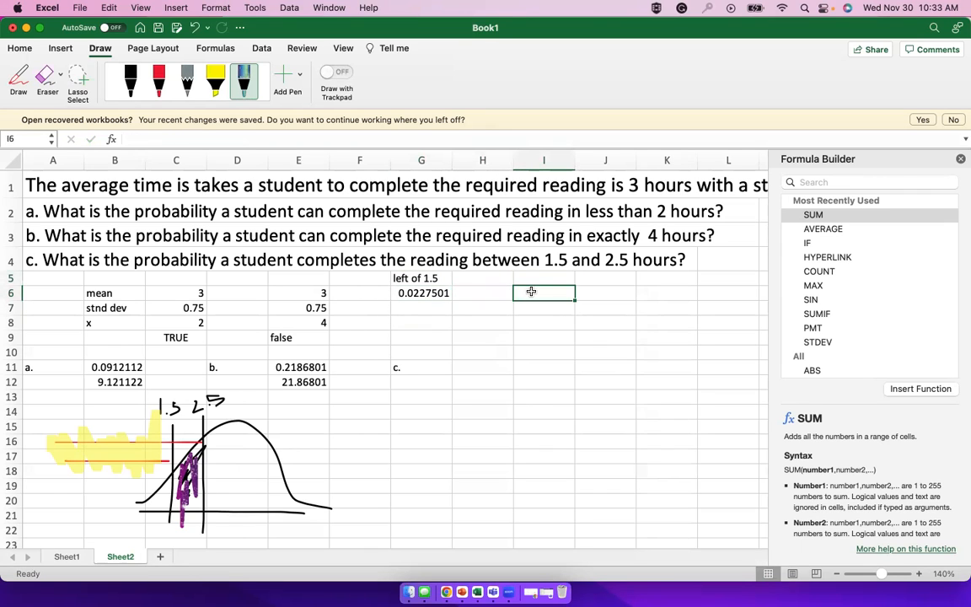
type("=norm")
double_click(540, 327)
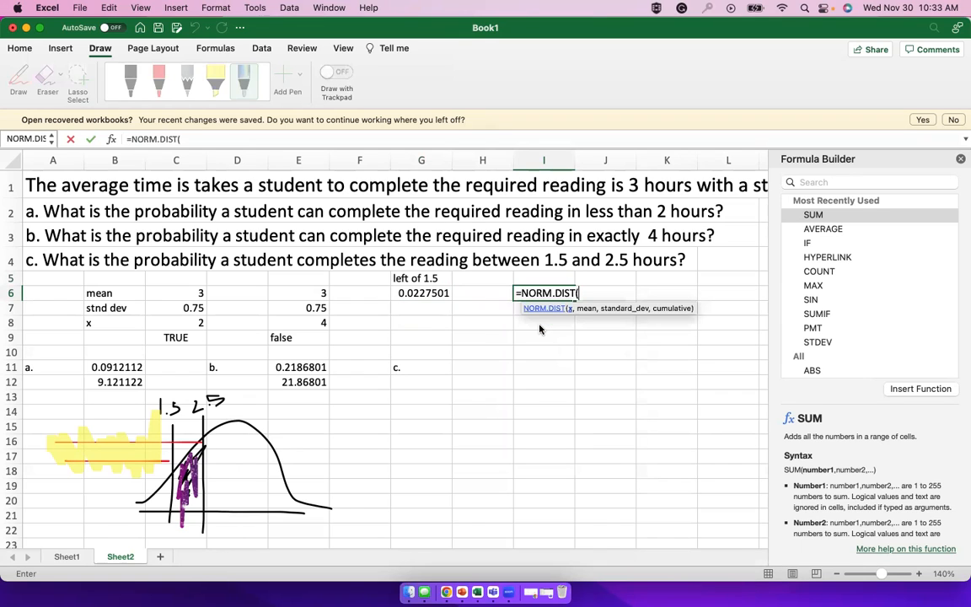
type("2.5,3,0.75")
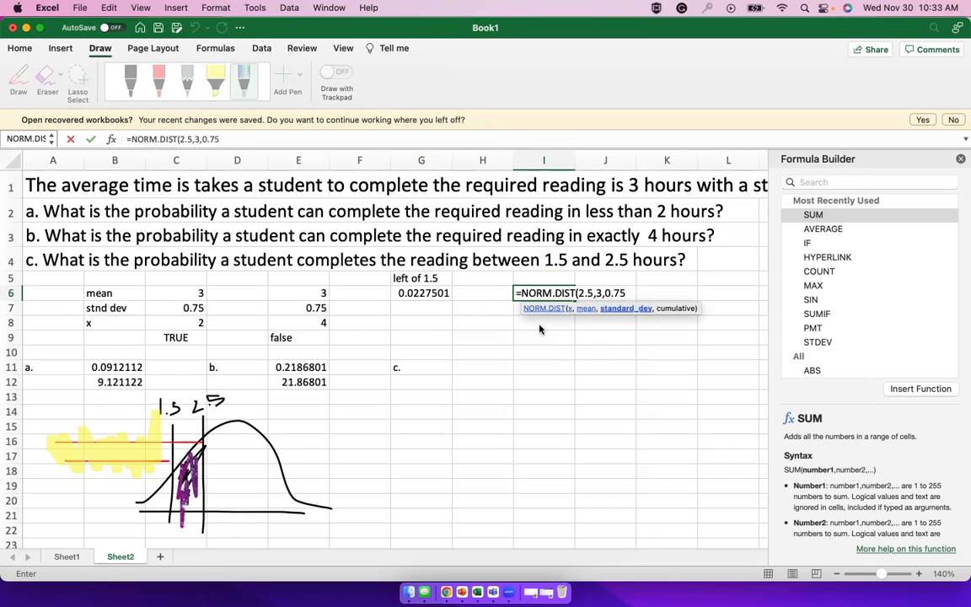
type(",true)")
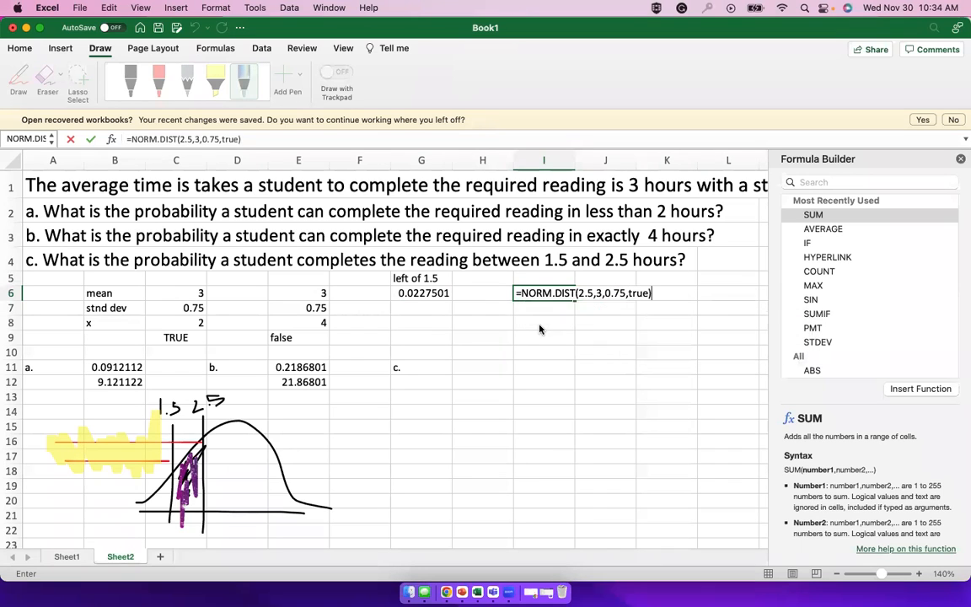
key("Return")
left_click(541, 285)
type("left of 2.5")
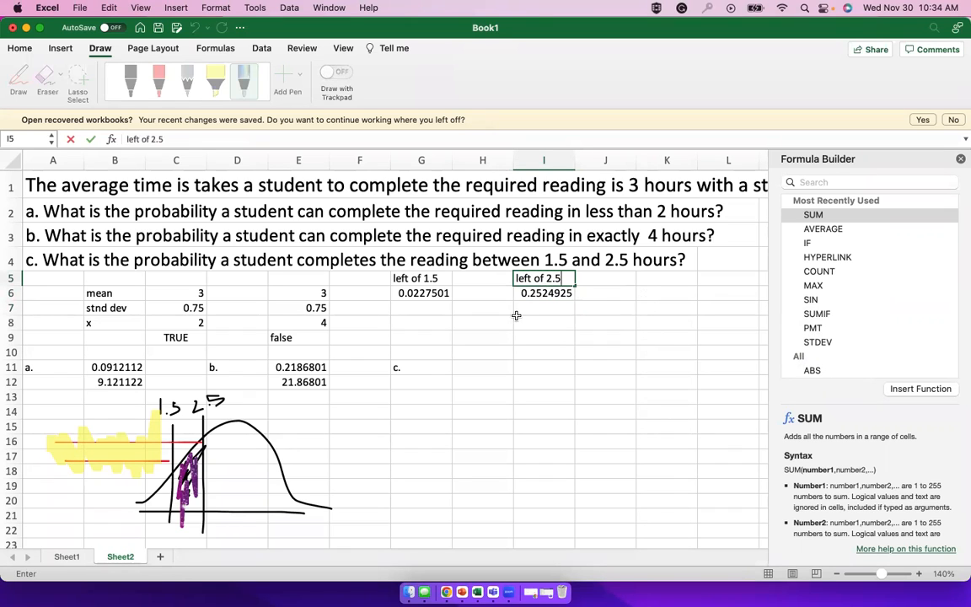
- Calculate the between-1.5-and-2.5-hours probability for question c in H11 with the formula =I6-G6
left_click(470, 366)
type("=")
left_click(540, 293)
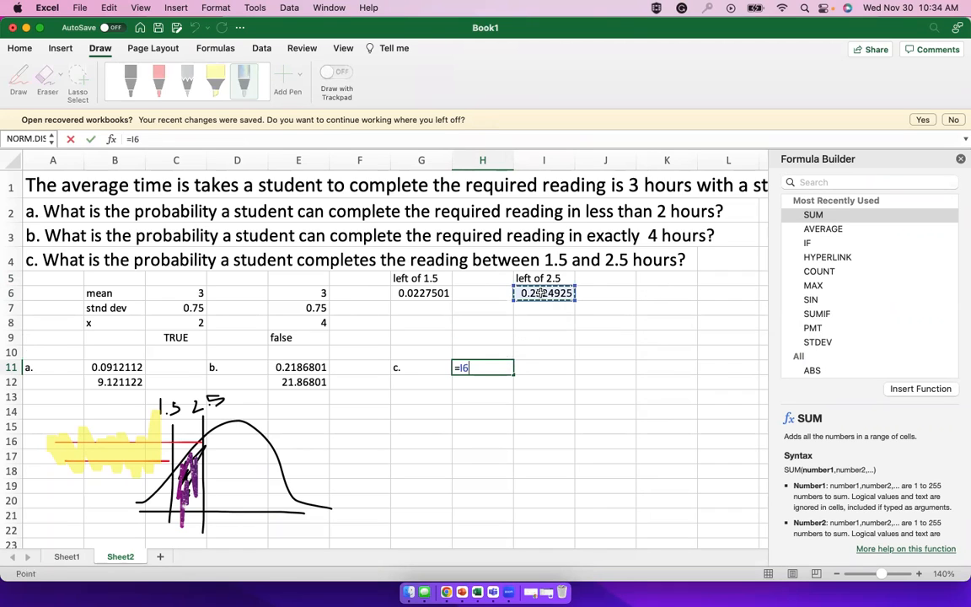
type("-")
left_click(422, 290)
key("Return")
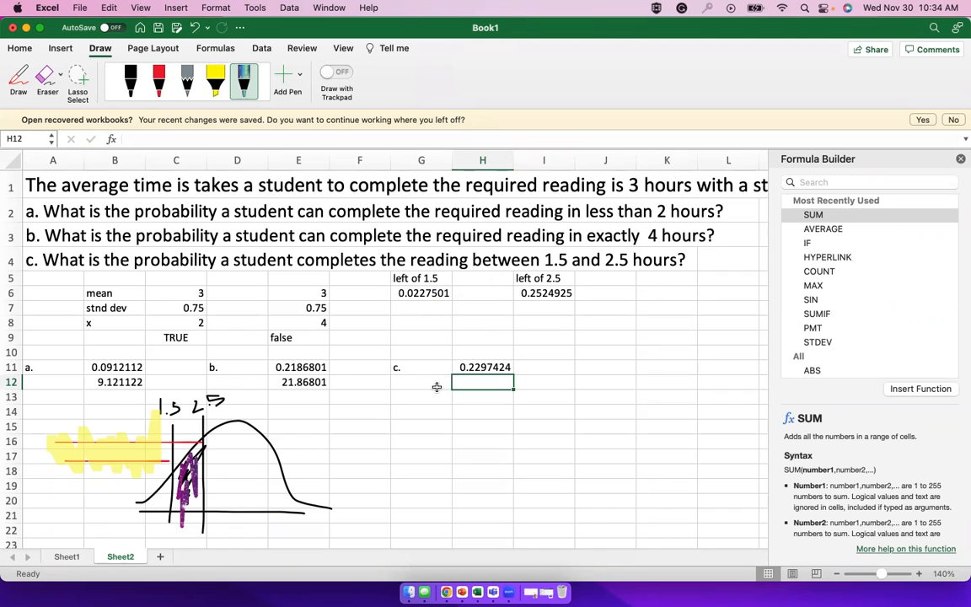
- Convert the question c probability to a percentage in H12 with =H11*100 and put a "%" sign in I12
type("=")
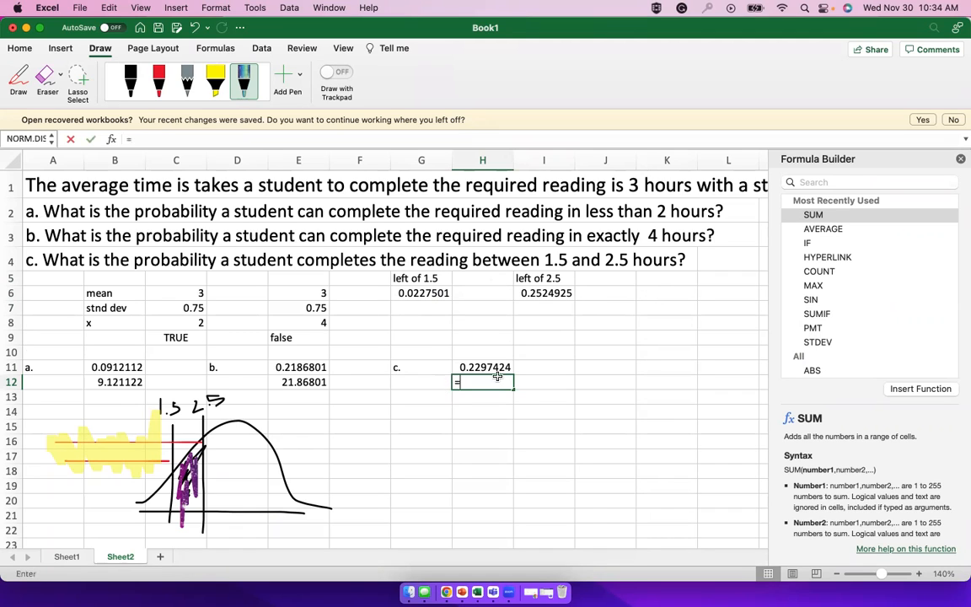
left_click(489, 368)
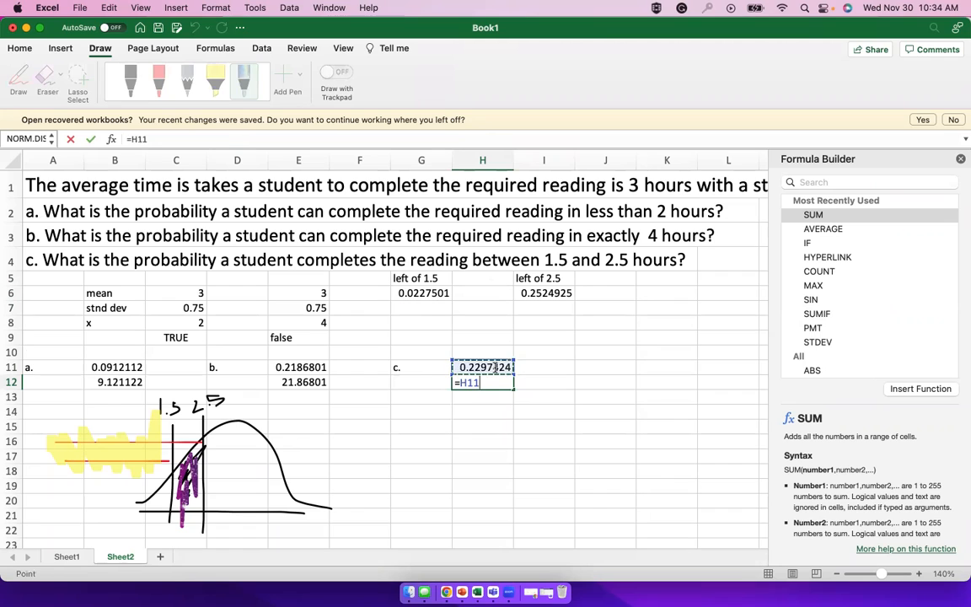
type("*100")
key("Return")
left_click(523, 381)
type("%")
left_click(468, 411)
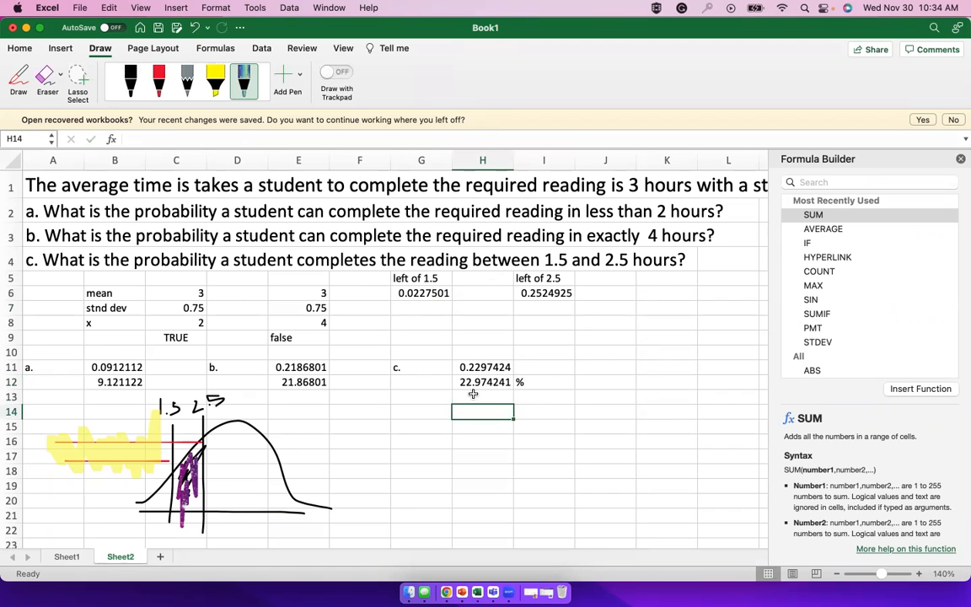
- Add "%" signs in F12 and C12 beside the percentage results for questions b and a
left_click(356, 383)
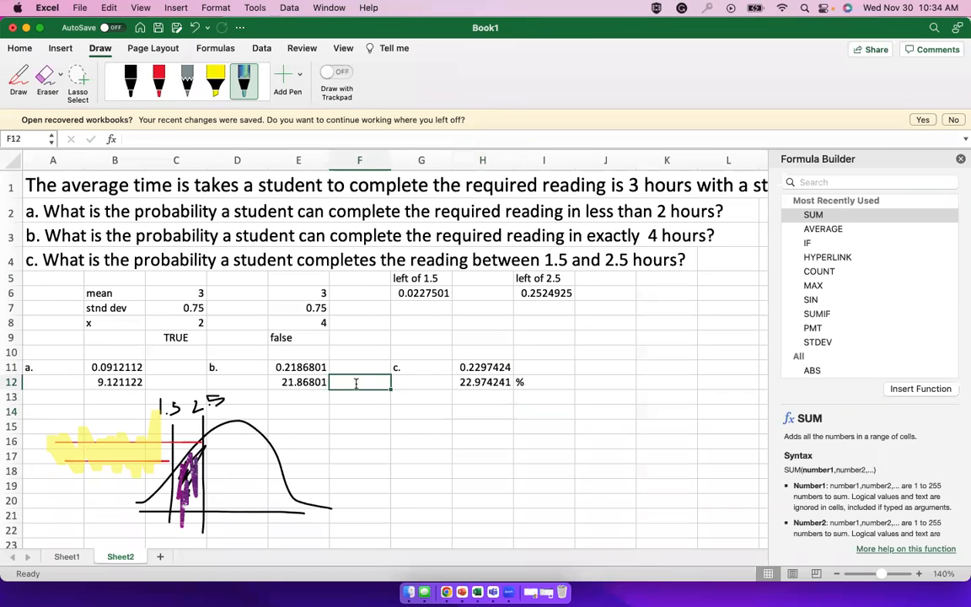
type("%")
left_click(175, 381)
type("$")
left_click(359, 440)
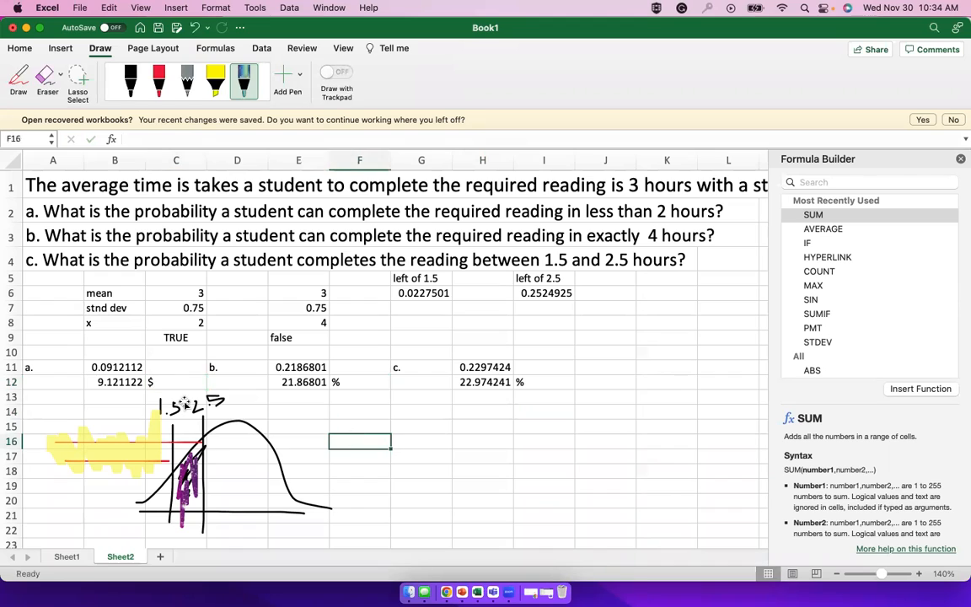
left_click(175, 382)
type("%")
left_click(418, 469)
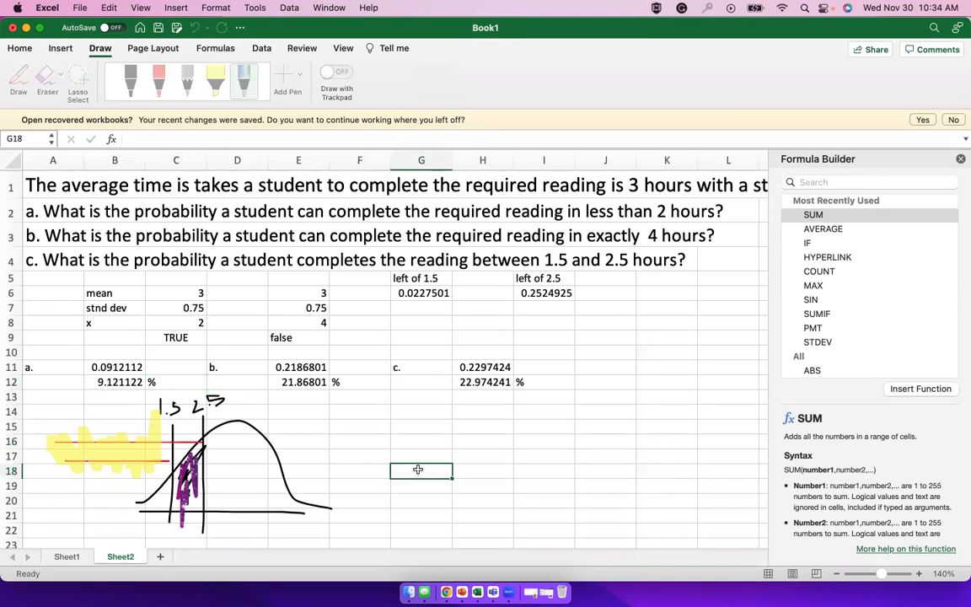